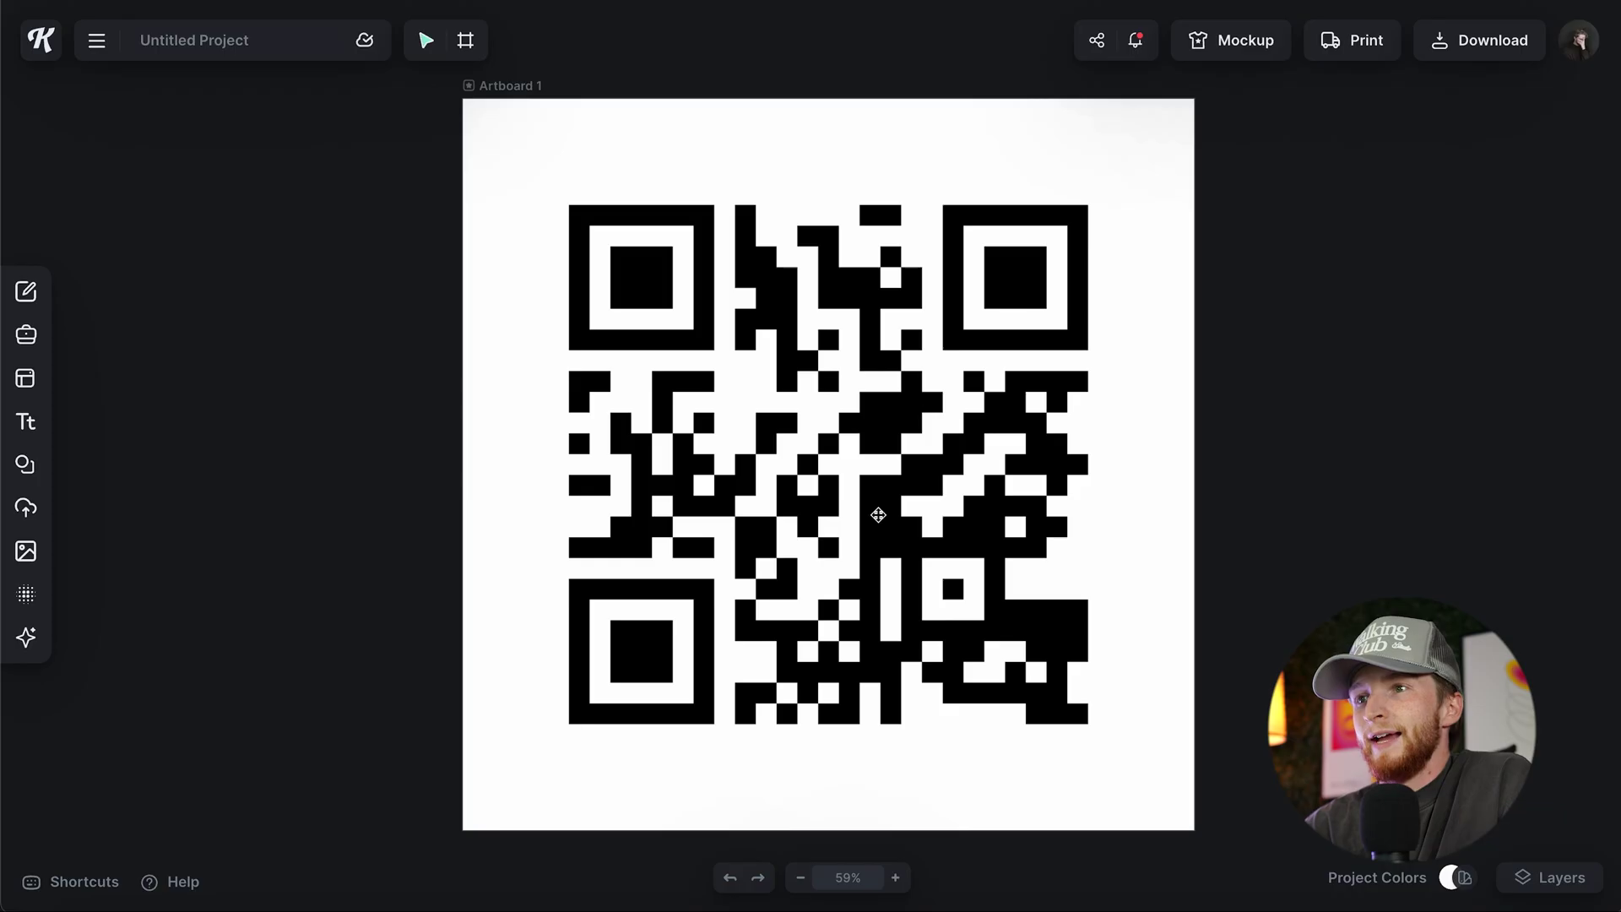
- Move the QR code image right of Artboard 1 and confirm the artboard is 1200×1200
{"action": "left_click_drag", "start_coordinate": [858, 523], "coordinate": [1239, 523]}
{"action": "left_click", "coordinate": [735, 490]}
{"action": "scroll", "coordinate": [735, 490], "scroll_direction": "down", "scroll_amount": 2}
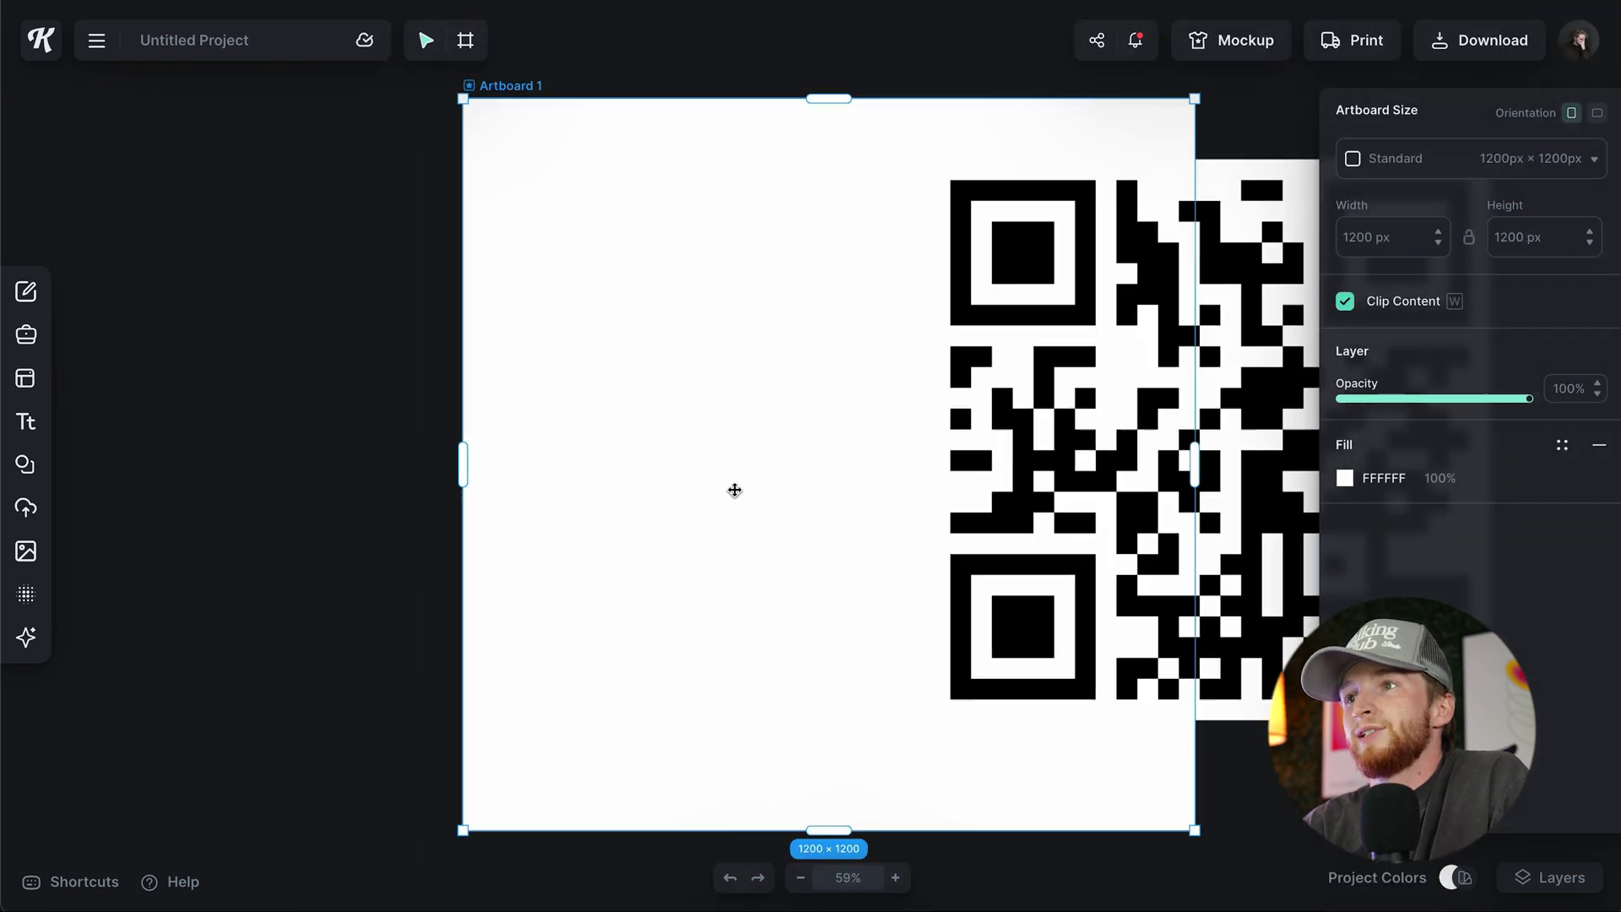
{"action": "scroll", "coordinate": [845, 490], "scroll_direction": "right", "scroll_amount": 3}
{"action": "left_click_drag", "start_coordinate": [915, 492], "coordinate": [1092, 466]}
{"action": "scroll", "coordinate": [1080, 466], "scroll_direction": "left", "scroll_amount": 2}
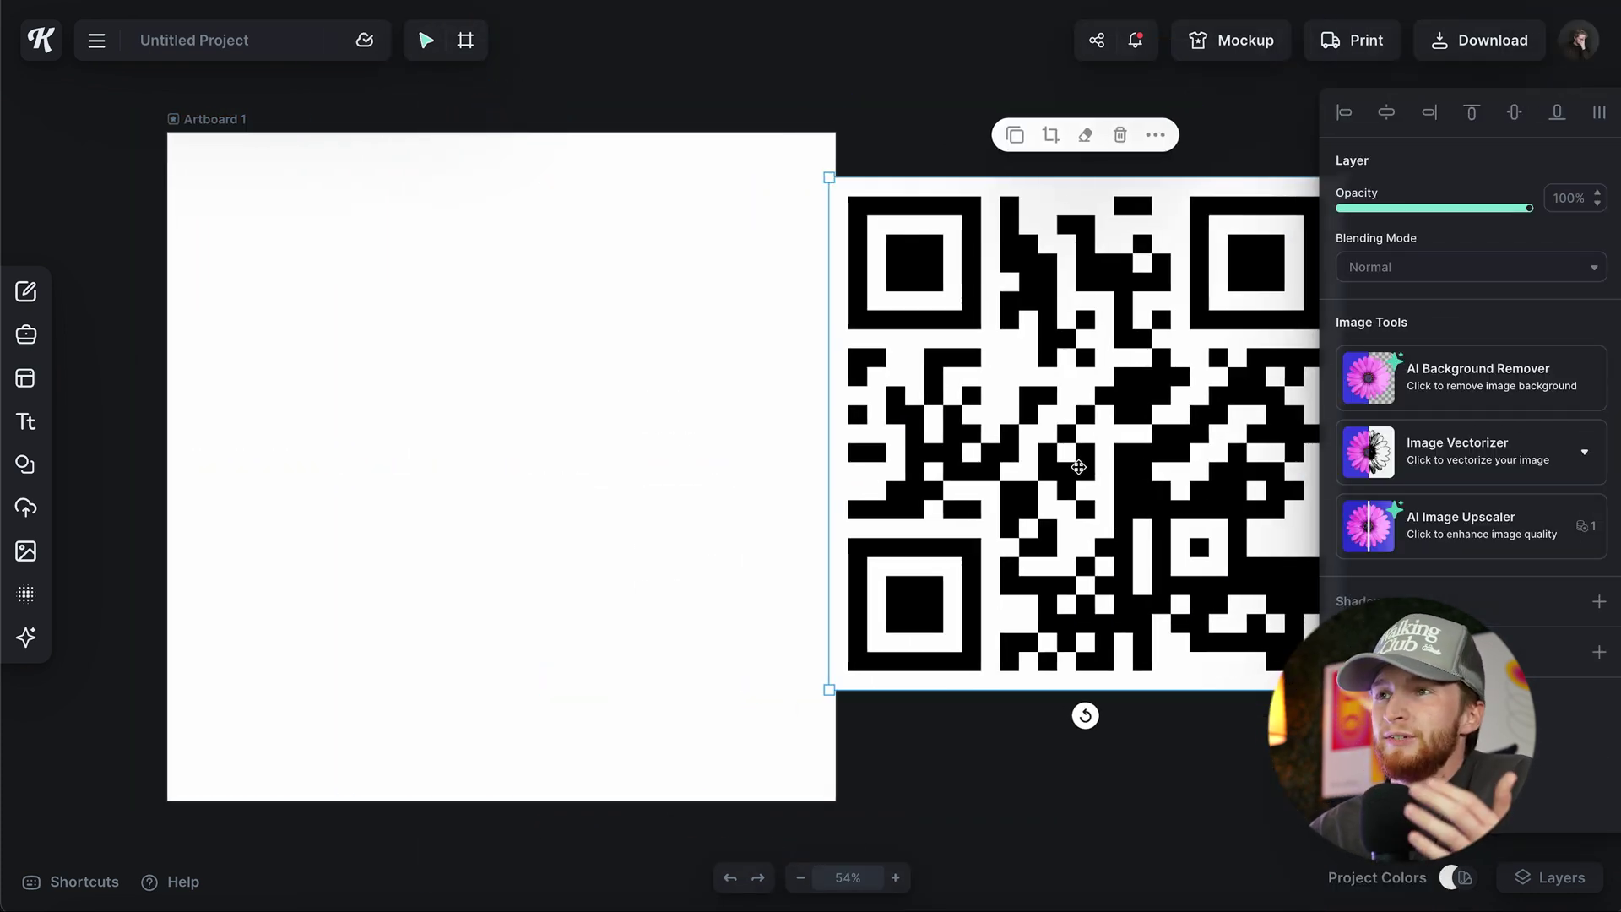
{"action": "scroll", "coordinate": [1078, 467], "scroll_direction": "right", "scroll_amount": 6}
{"action": "left_click_drag", "start_coordinate": [1026, 464], "coordinate": [1061, 466]}
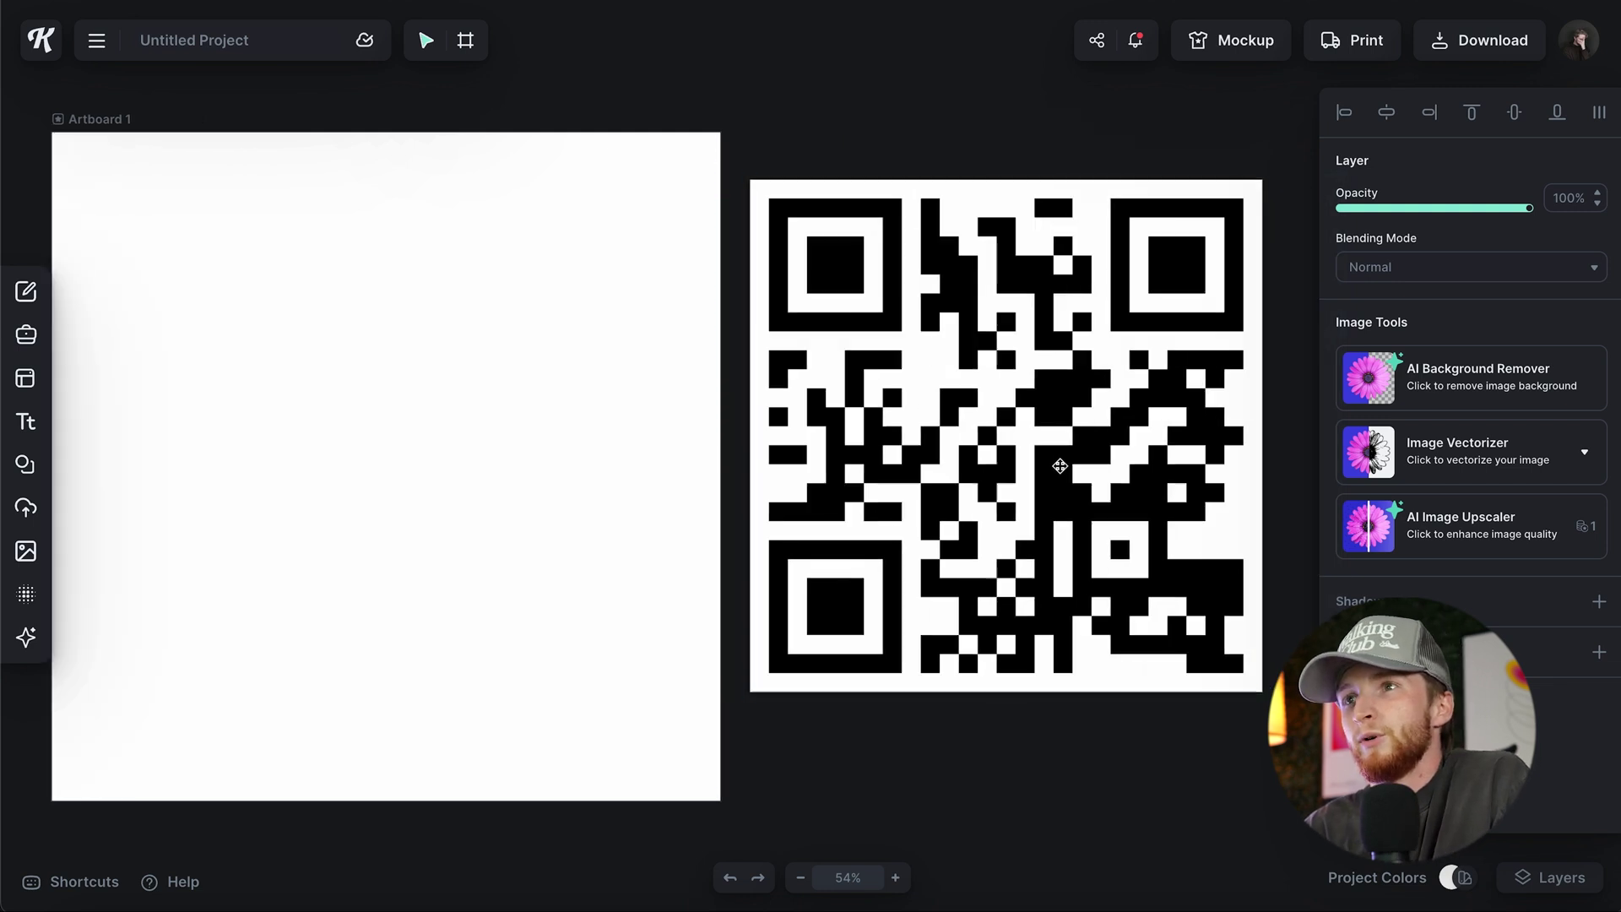
{"action": "left_click", "coordinate": [608, 449]}
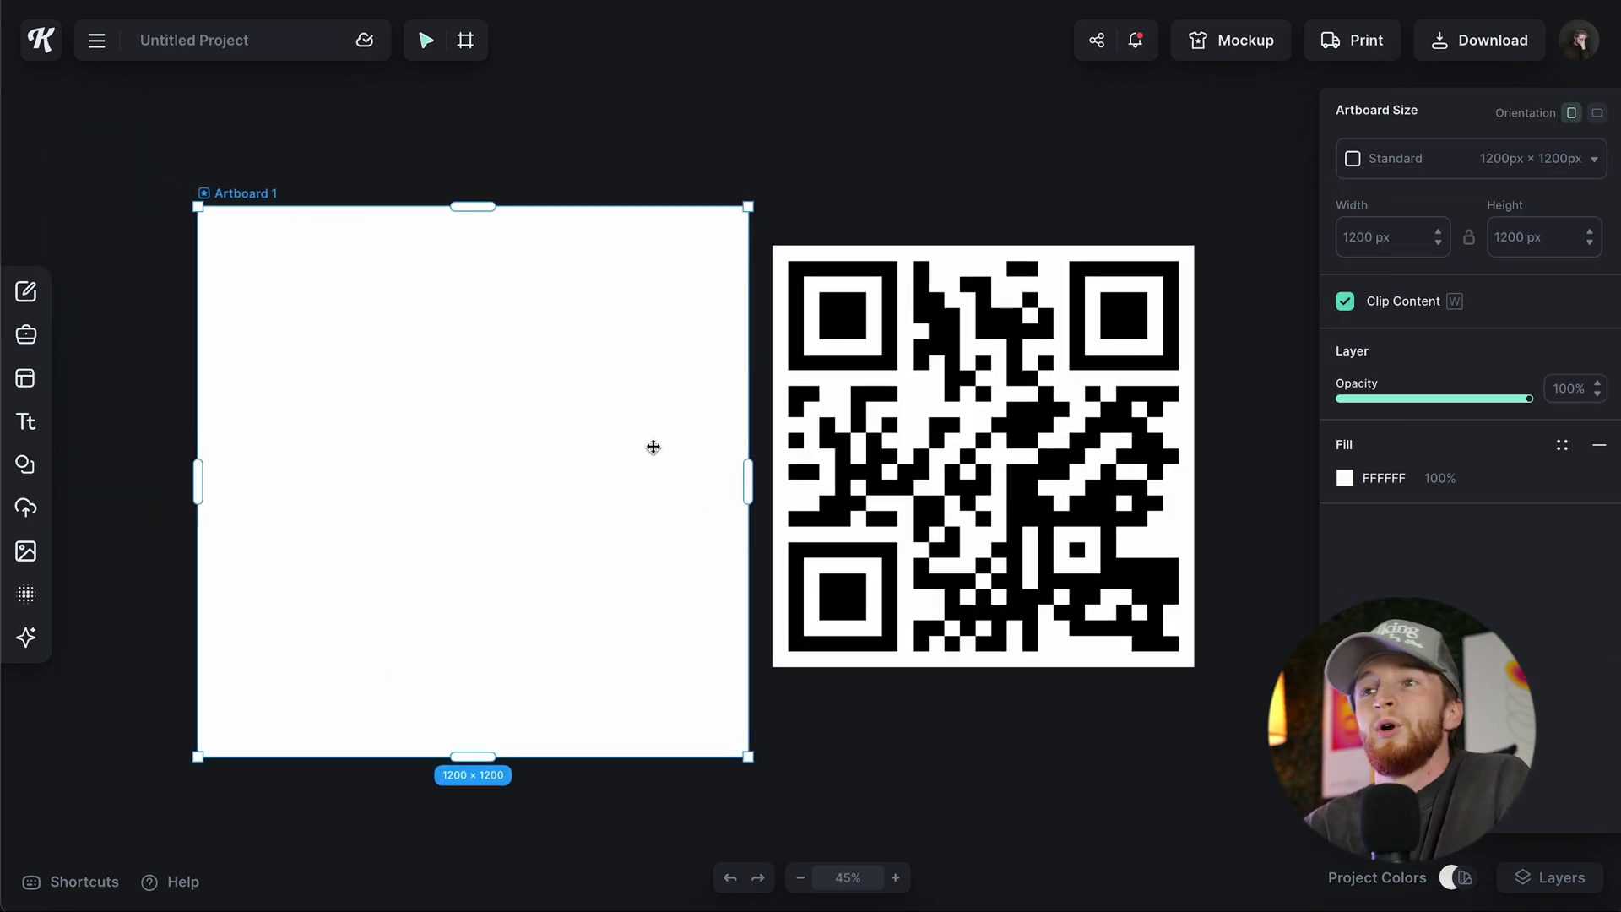
- Fine-tune the QR code's spot beside the artboard, nudging it lower then slightly higher
{"action": "scroll", "coordinate": [673, 459], "scroll_direction": "left", "scroll_amount": 3}
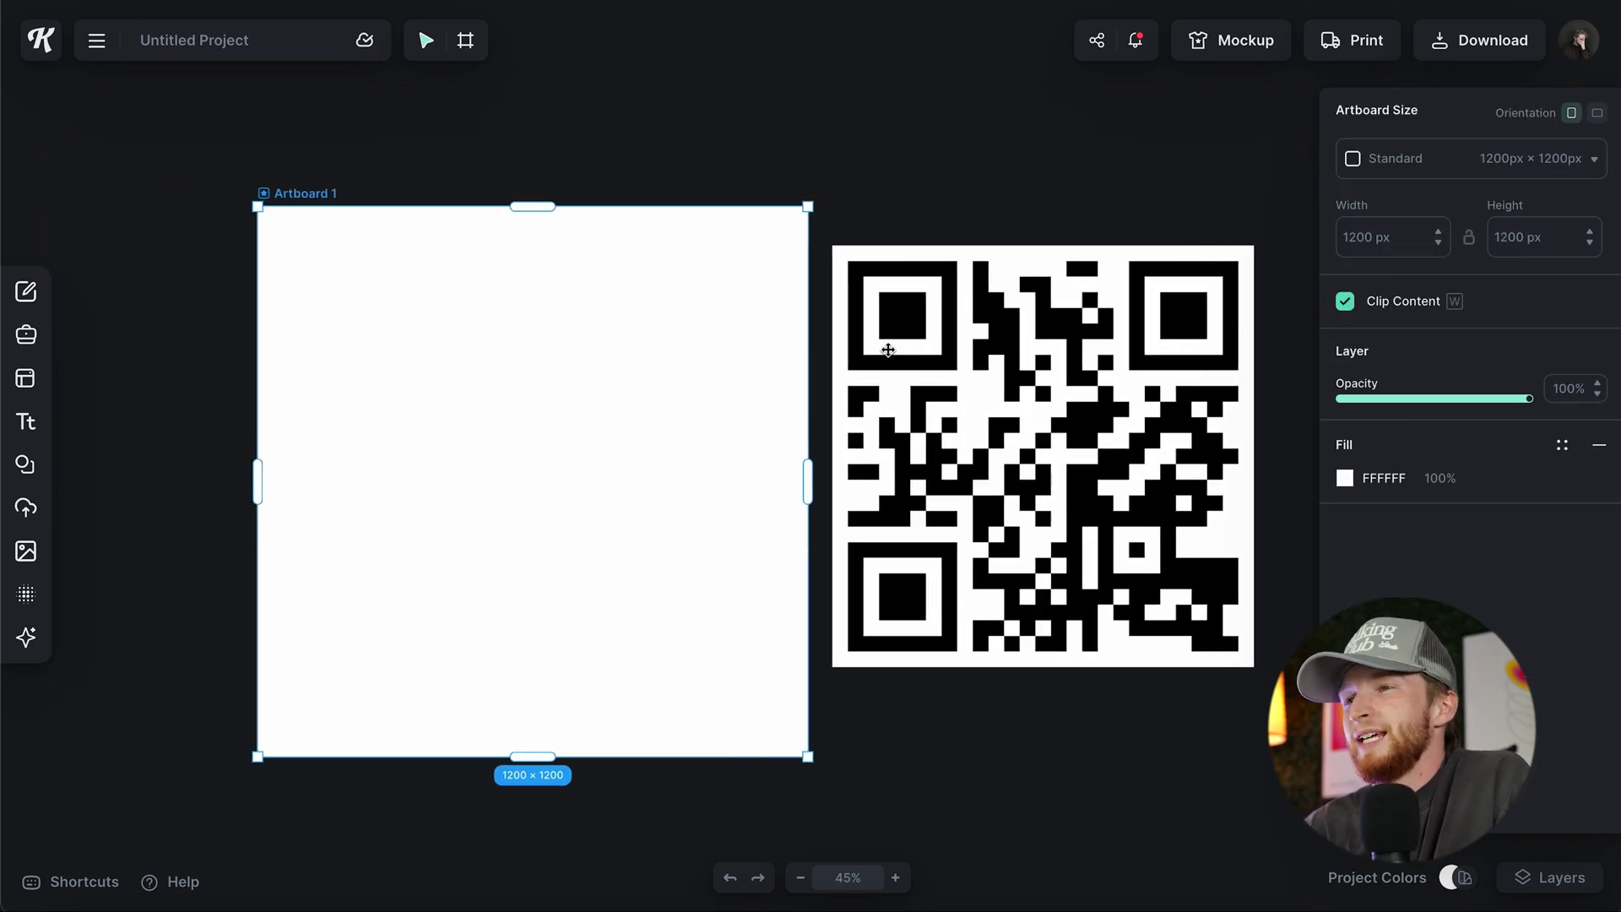
{"action": "left_click_drag", "start_coordinate": [895, 327], "coordinate": [917, 373]}
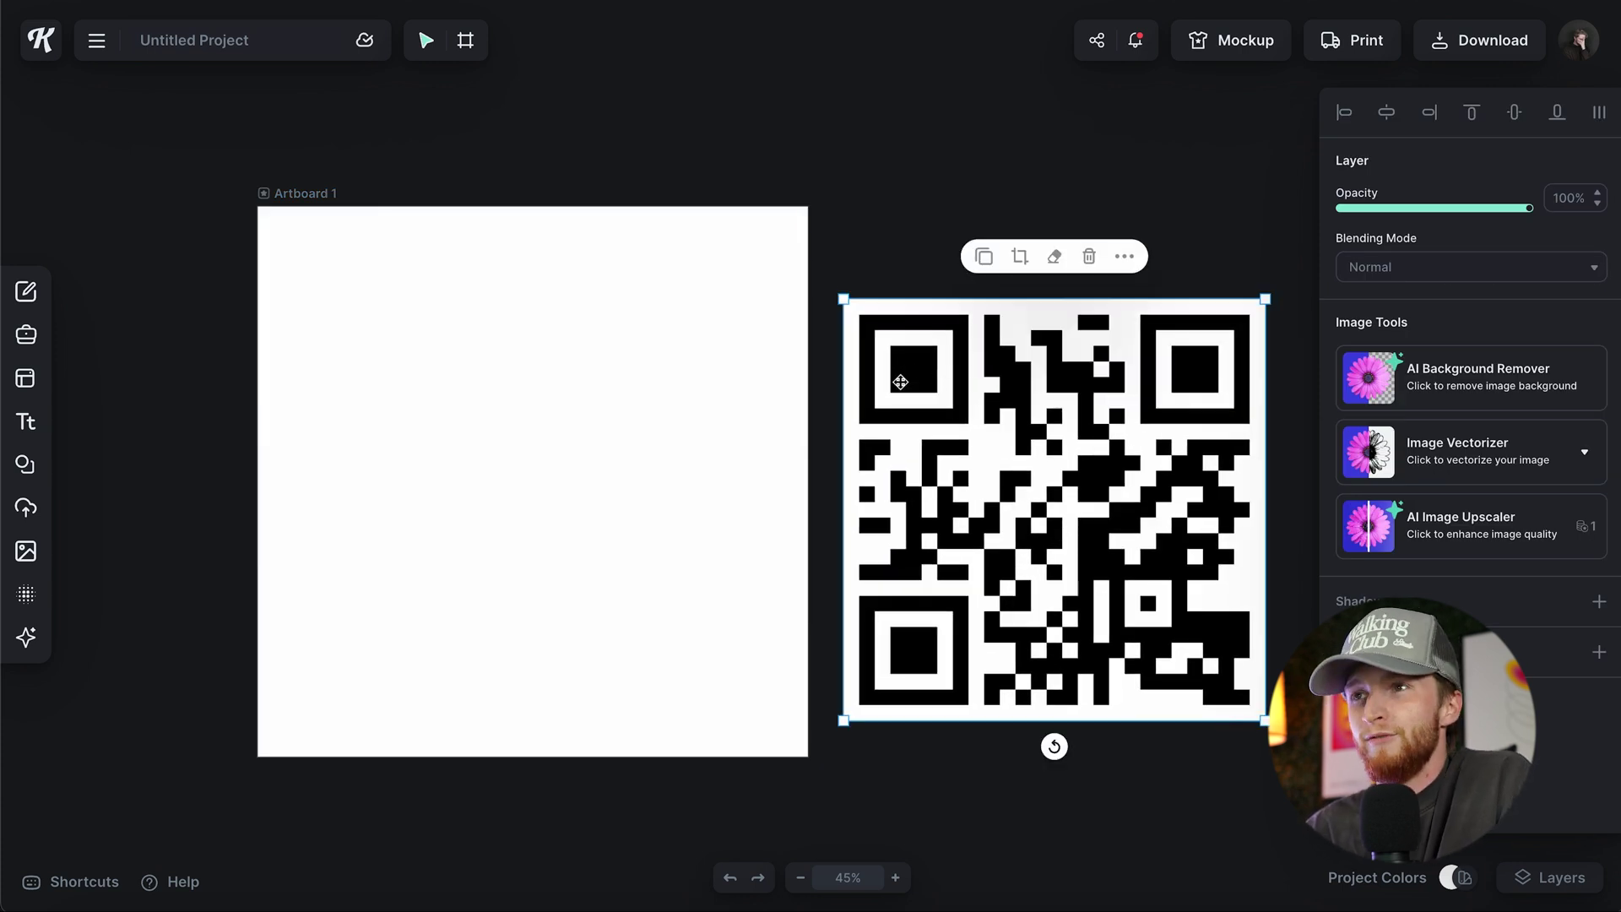
{"action": "scroll", "coordinate": [724, 373], "scroll_direction": "right", "scroll_amount": 10}
{"action": "scroll", "coordinate": [633, 398], "scroll_direction": "down", "scroll_amount": 5}
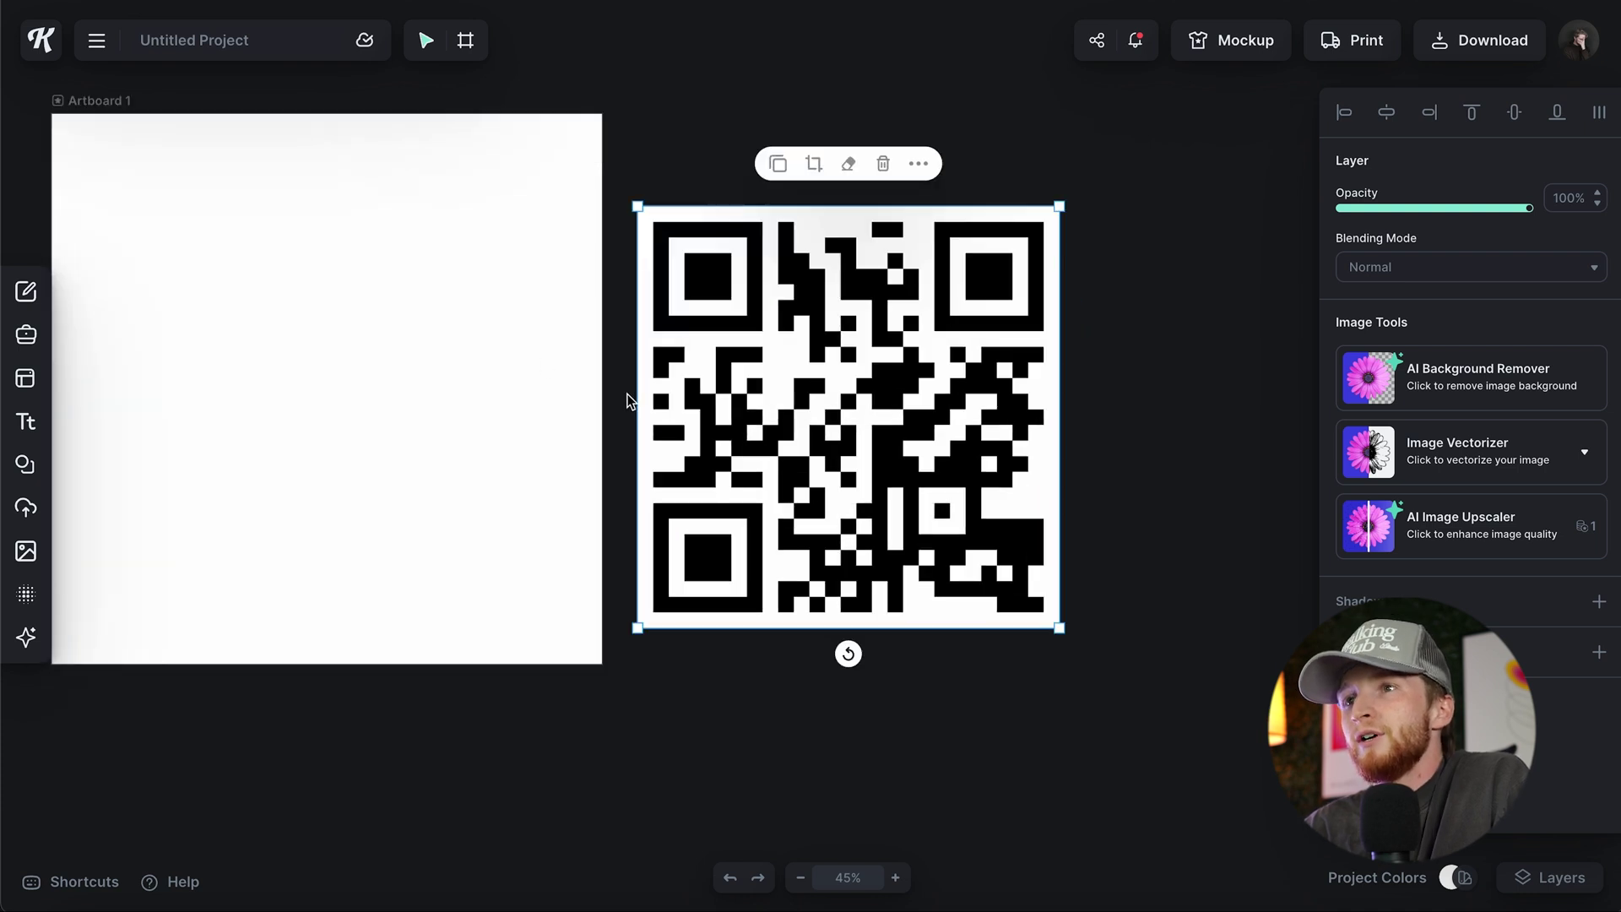
{"action": "scroll", "coordinate": [500, 329], "scroll_direction": "left", "scroll_amount": 5}
{"action": "scroll", "coordinate": [501, 328], "scroll_direction": "up", "scroll_amount": 3}
{"action": "scroll", "coordinate": [502, 329], "scroll_direction": "left", "scroll_amount": 2}
{"action": "scroll", "coordinate": [501, 328], "scroll_direction": "right", "scroll_amount": 2}
{"action": "left_click_drag", "start_coordinate": [1159, 478], "coordinate": [1166, 450]}
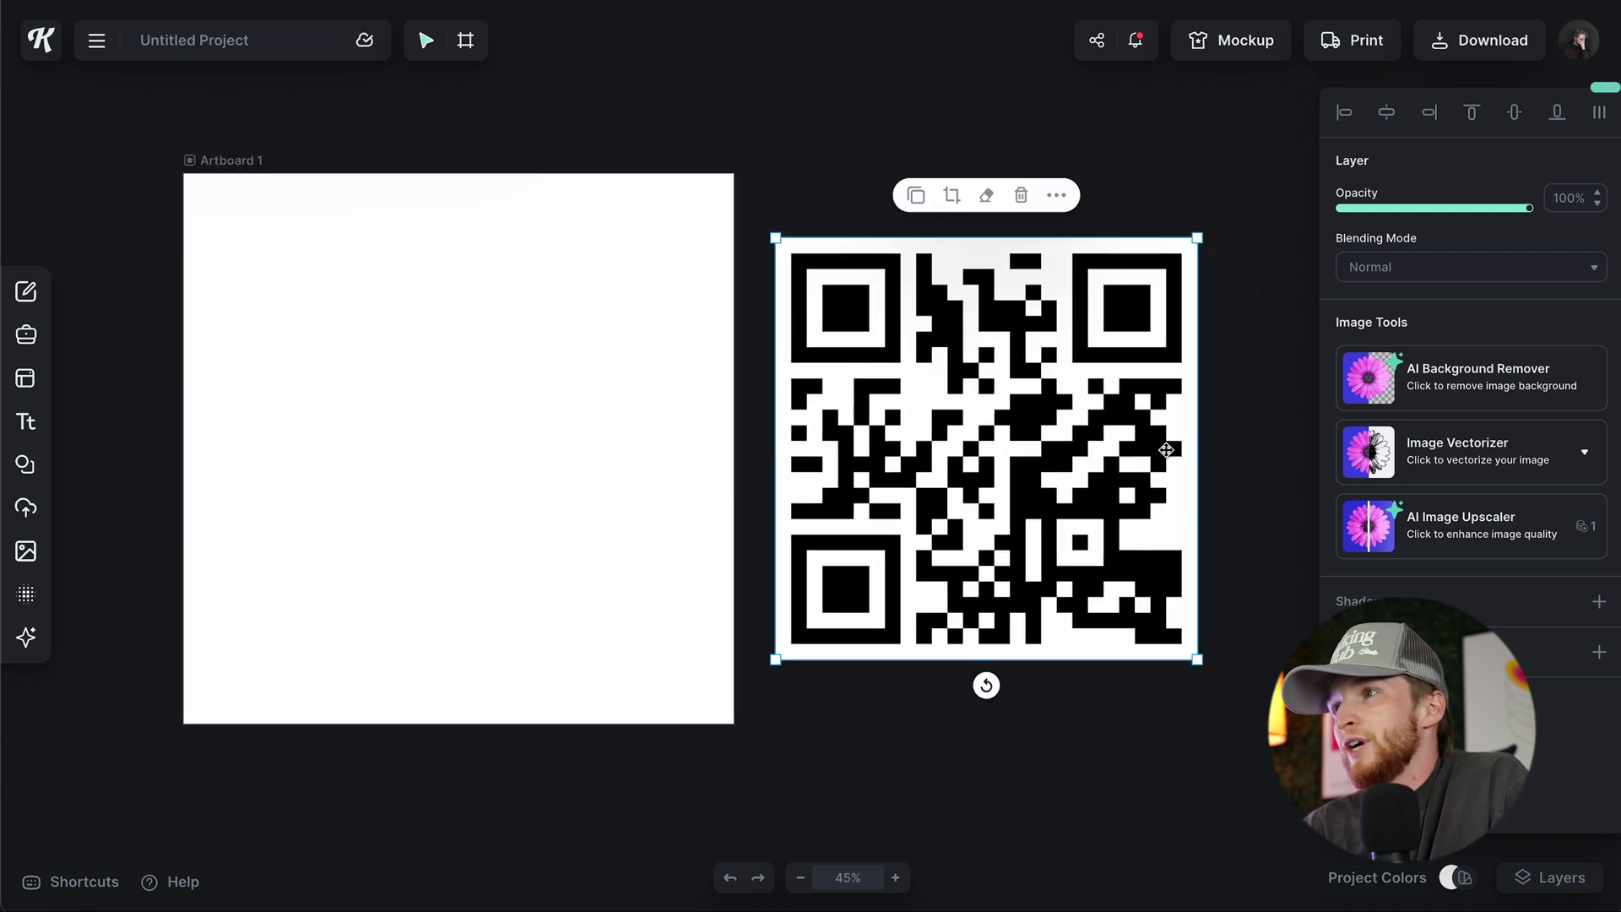
- Vectorize the QR code image with Image Vectorizer at 1 colour and drag it back onto the artboard
{"action": "left_click", "coordinate": [1437, 449]}
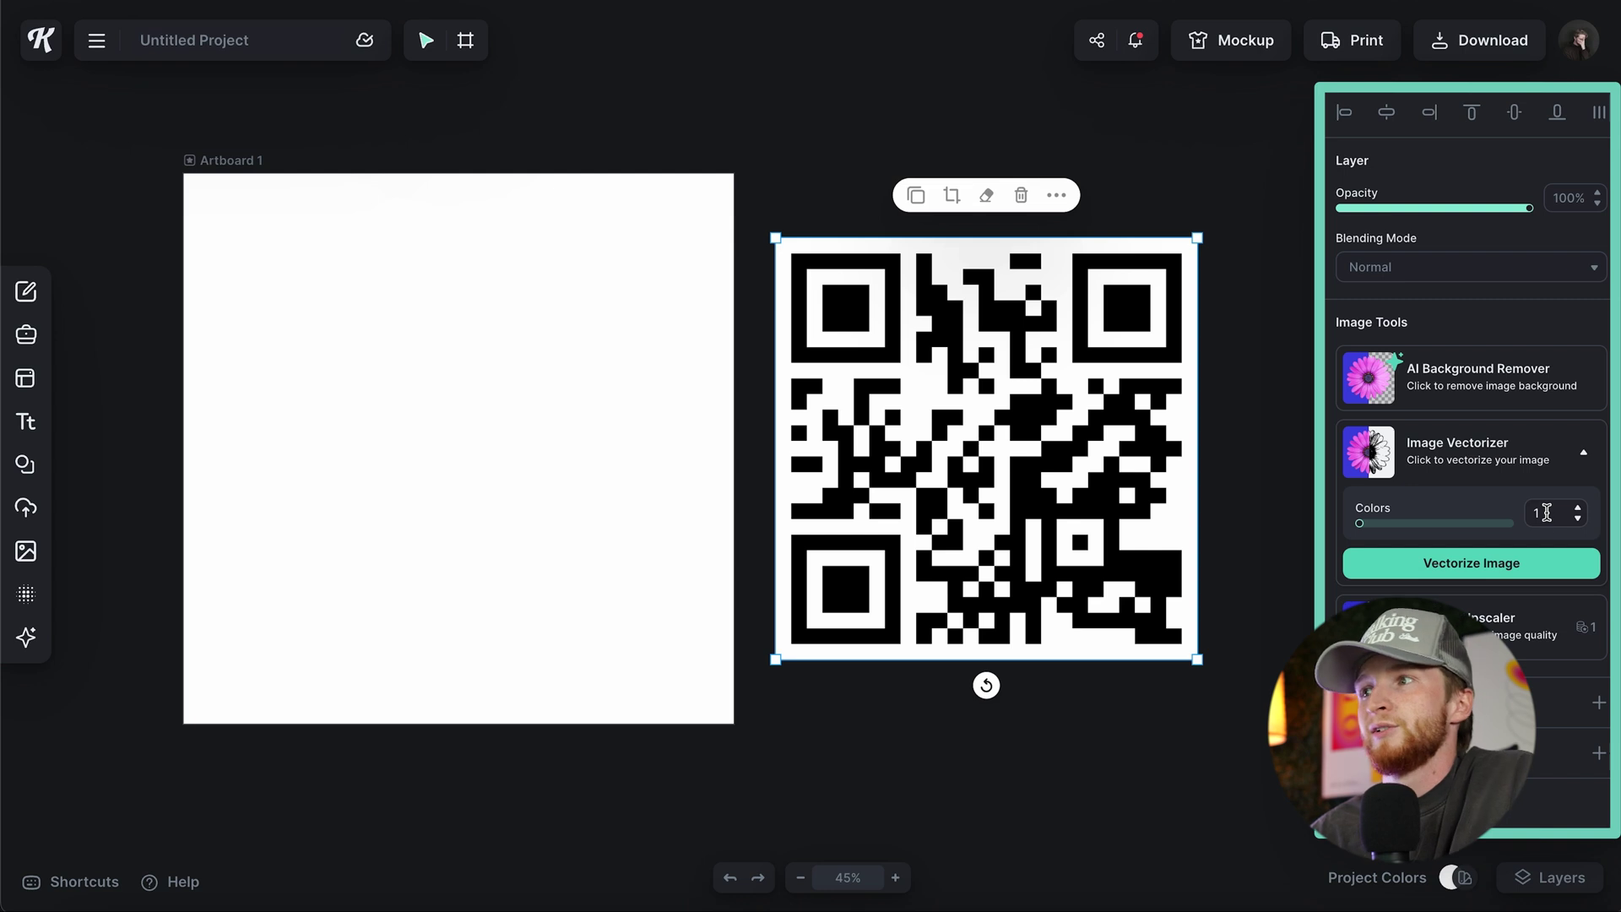
{"action": "left_click", "coordinate": [1458, 561]}
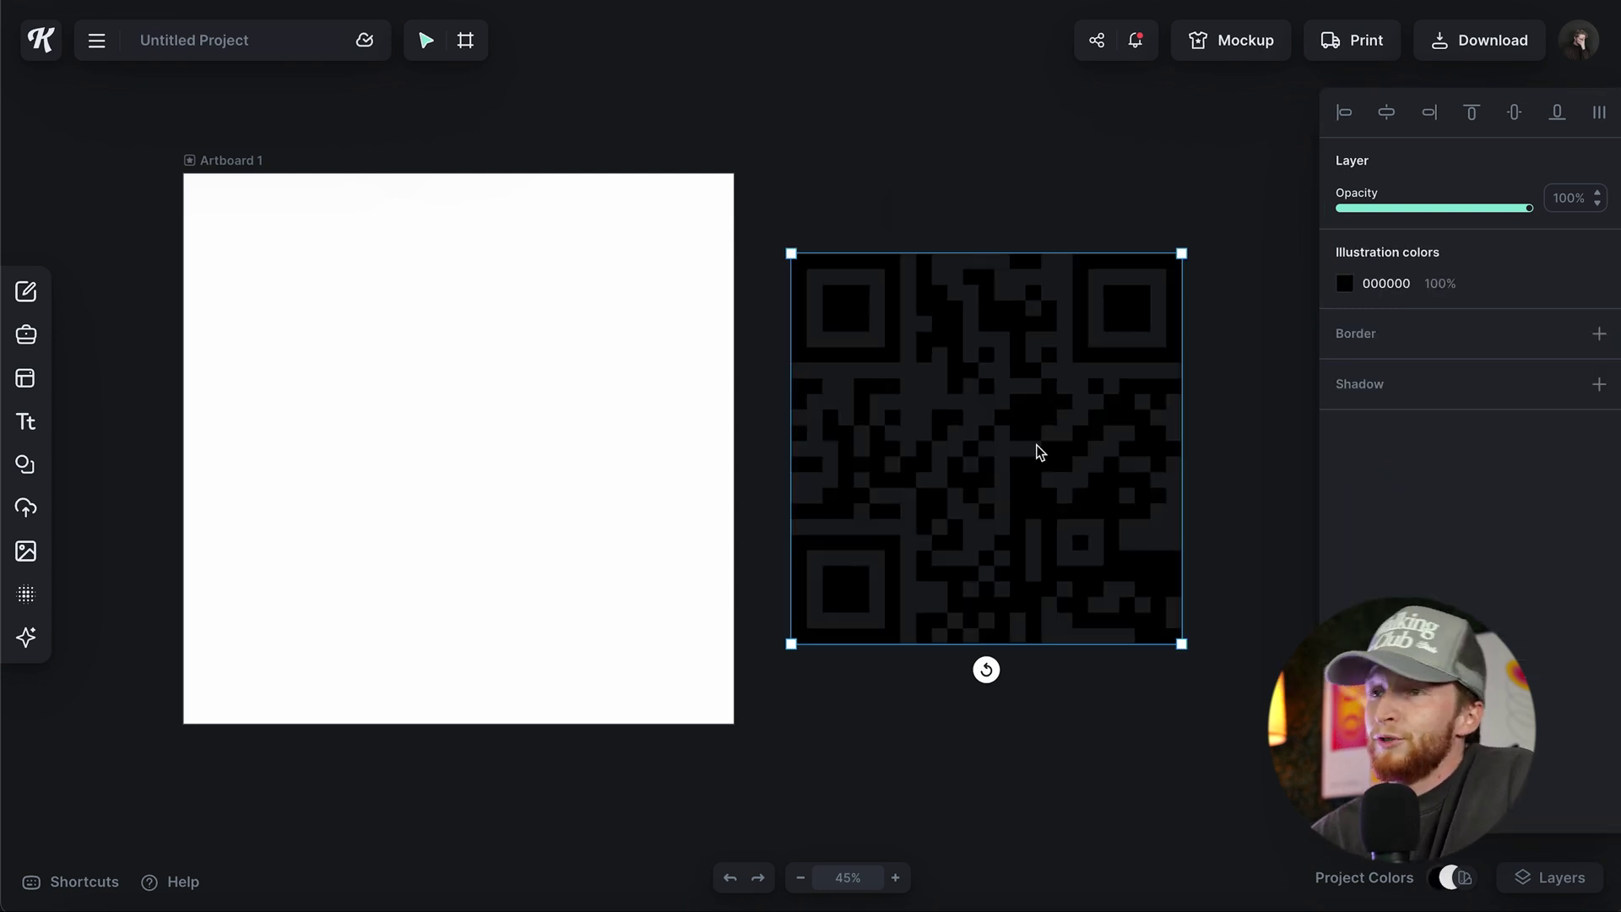
{"action": "left_click_drag", "start_coordinate": [1140, 318], "coordinate": [584, 315]}
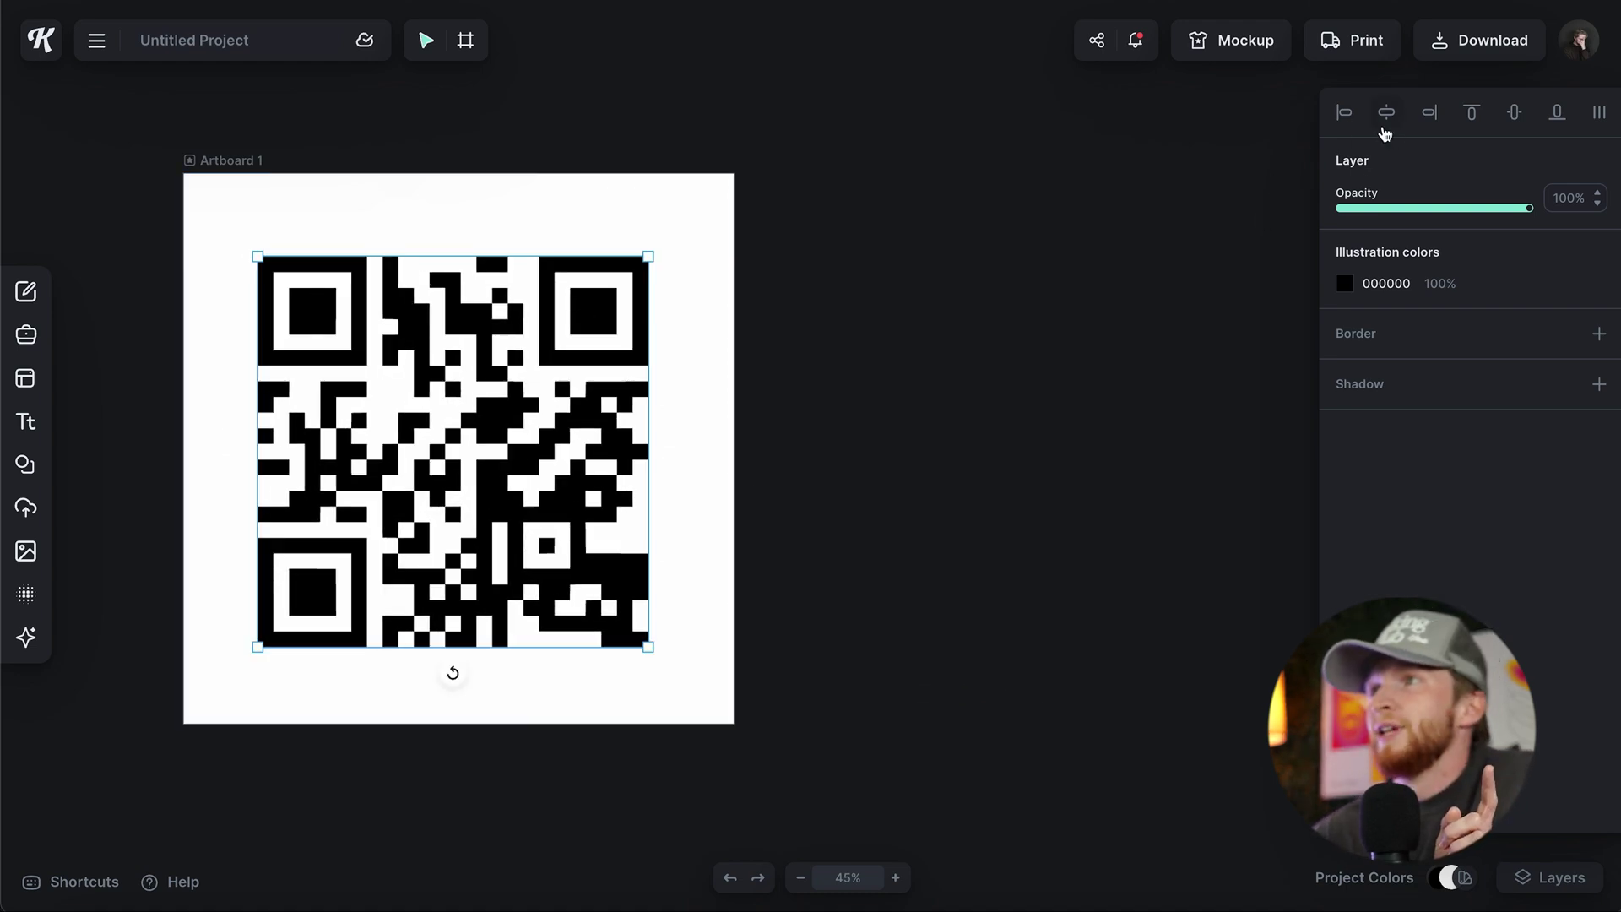
- Centre the vectorized QR code horizontally and vertically on the artboard
{"action": "left_click", "coordinate": [1386, 112]}
{"action": "left_click", "coordinate": [1514, 113]}
{"action": "scroll", "coordinate": [1123, 266], "scroll_direction": "left", "scroll_amount": 4}
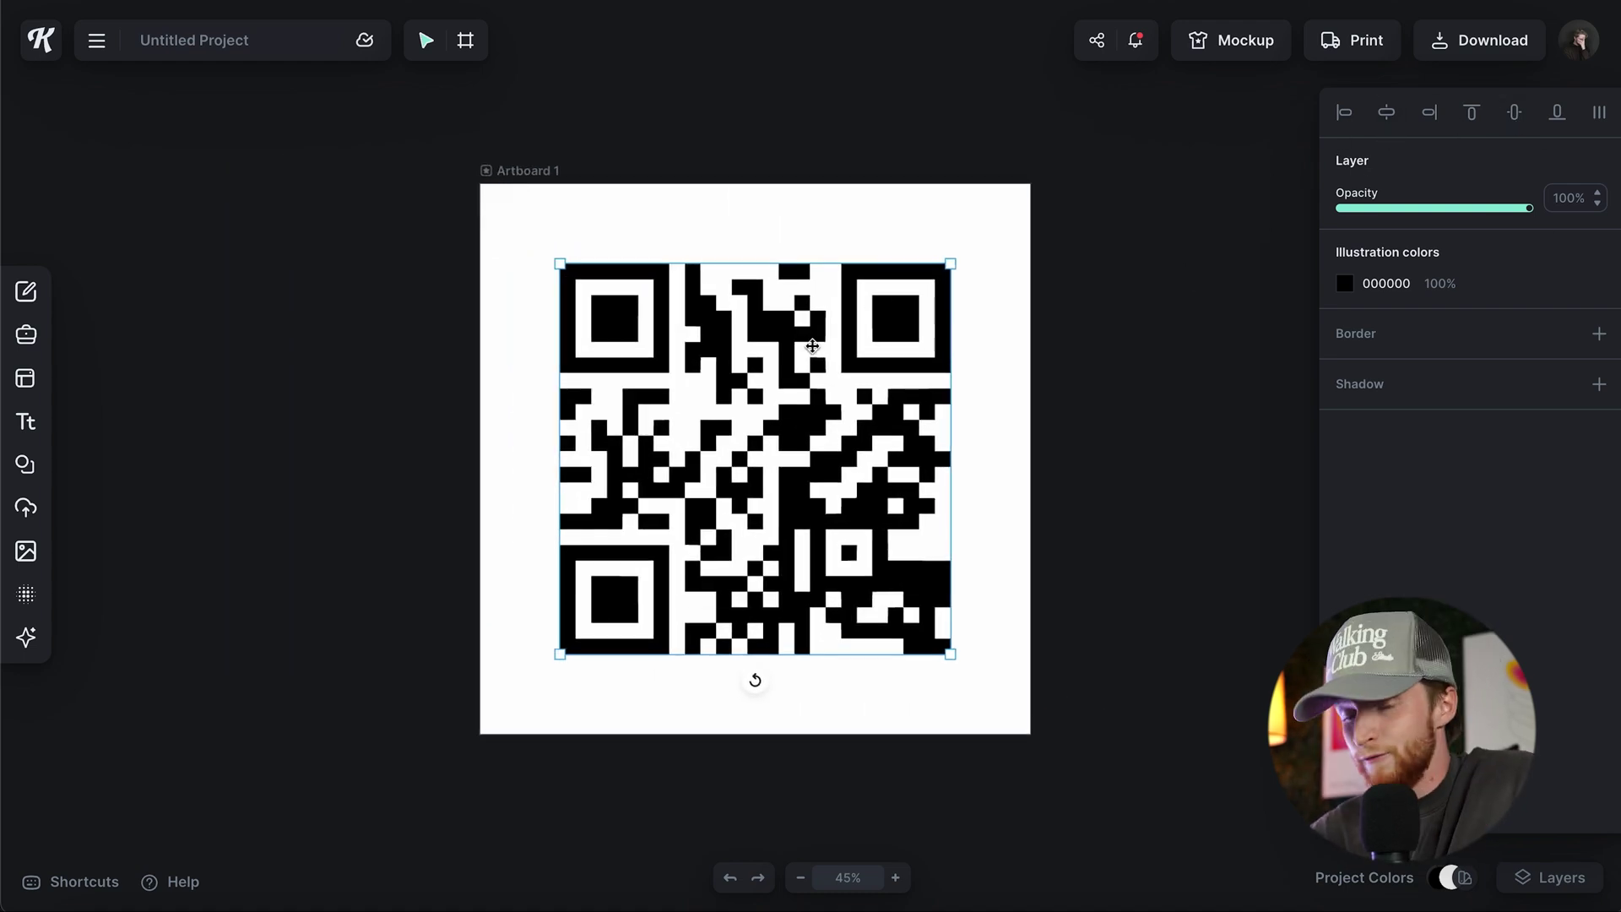
{"action": "scroll", "coordinate": [831, 342], "scroll_direction": "up", "scroll_amount": 2}
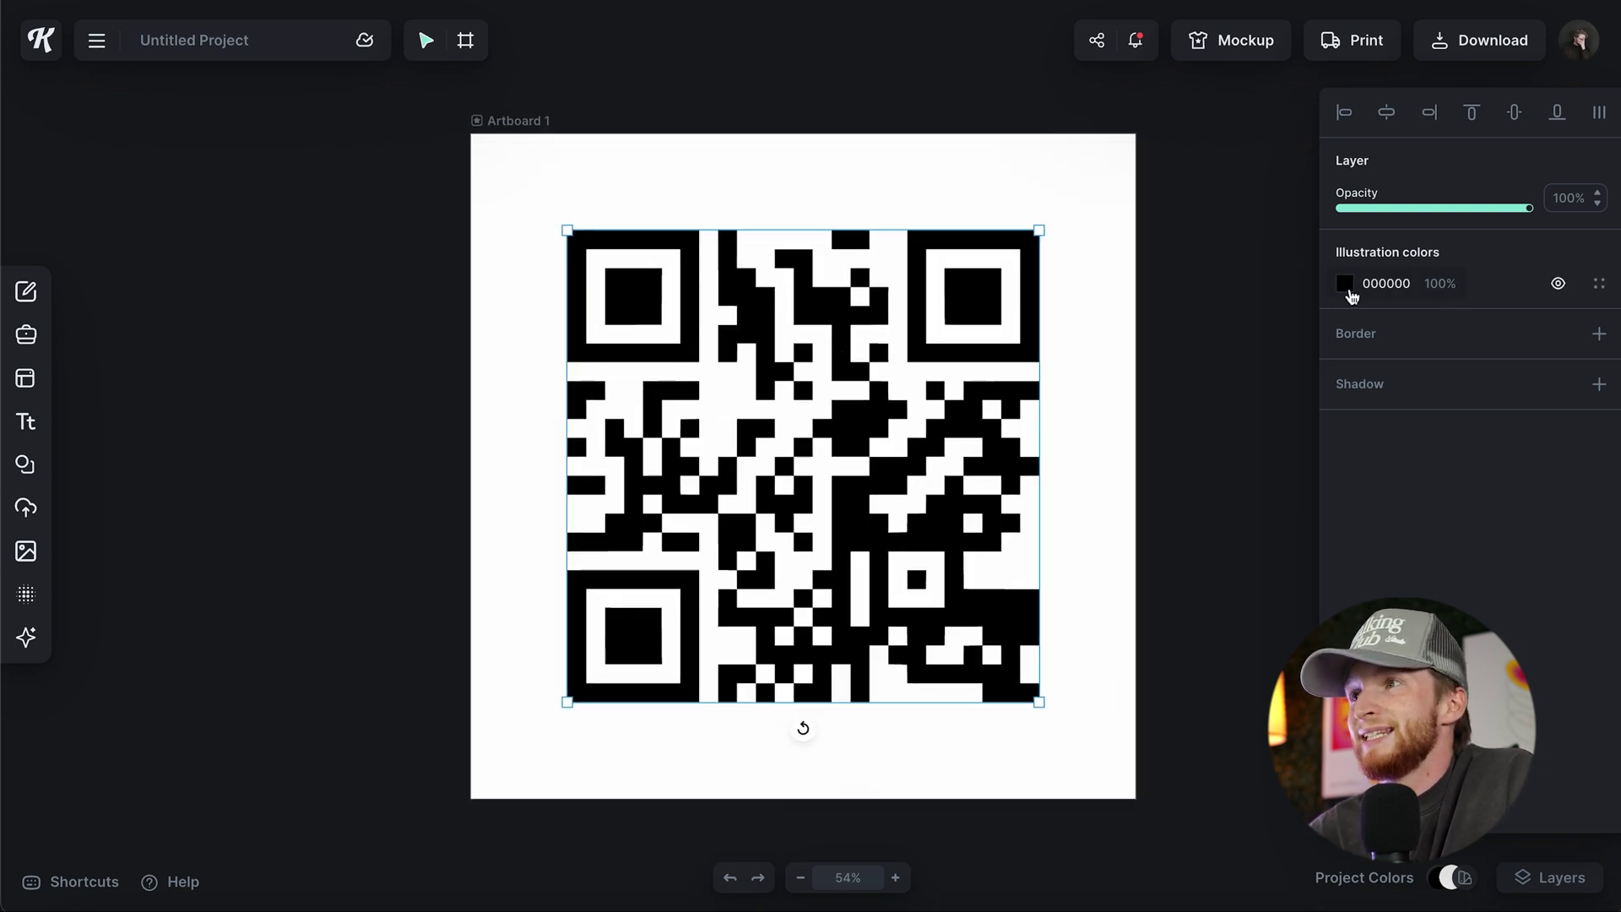
- Recolour the QR code illustration from black 000000 to dark olive 60654B
{"action": "left_click", "coordinate": [1345, 283]}
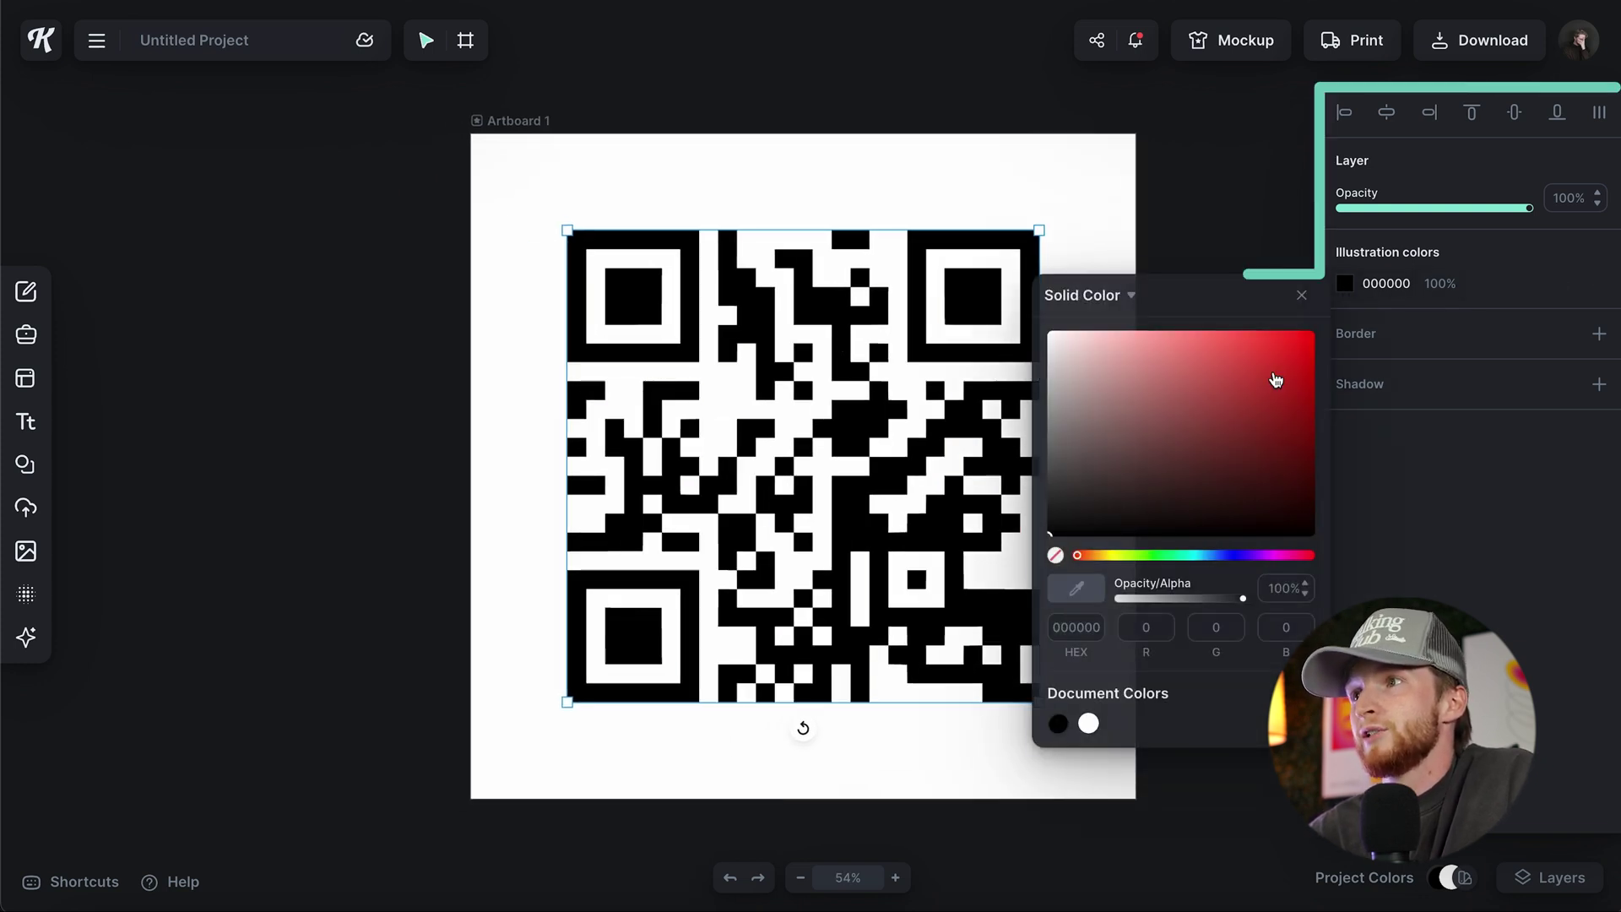
{"action": "left_click_drag", "start_coordinate": [1083, 562], "coordinate": [1123, 557]}
{"action": "left_click_drag", "start_coordinate": [1152, 502], "coordinate": [1151, 456]}
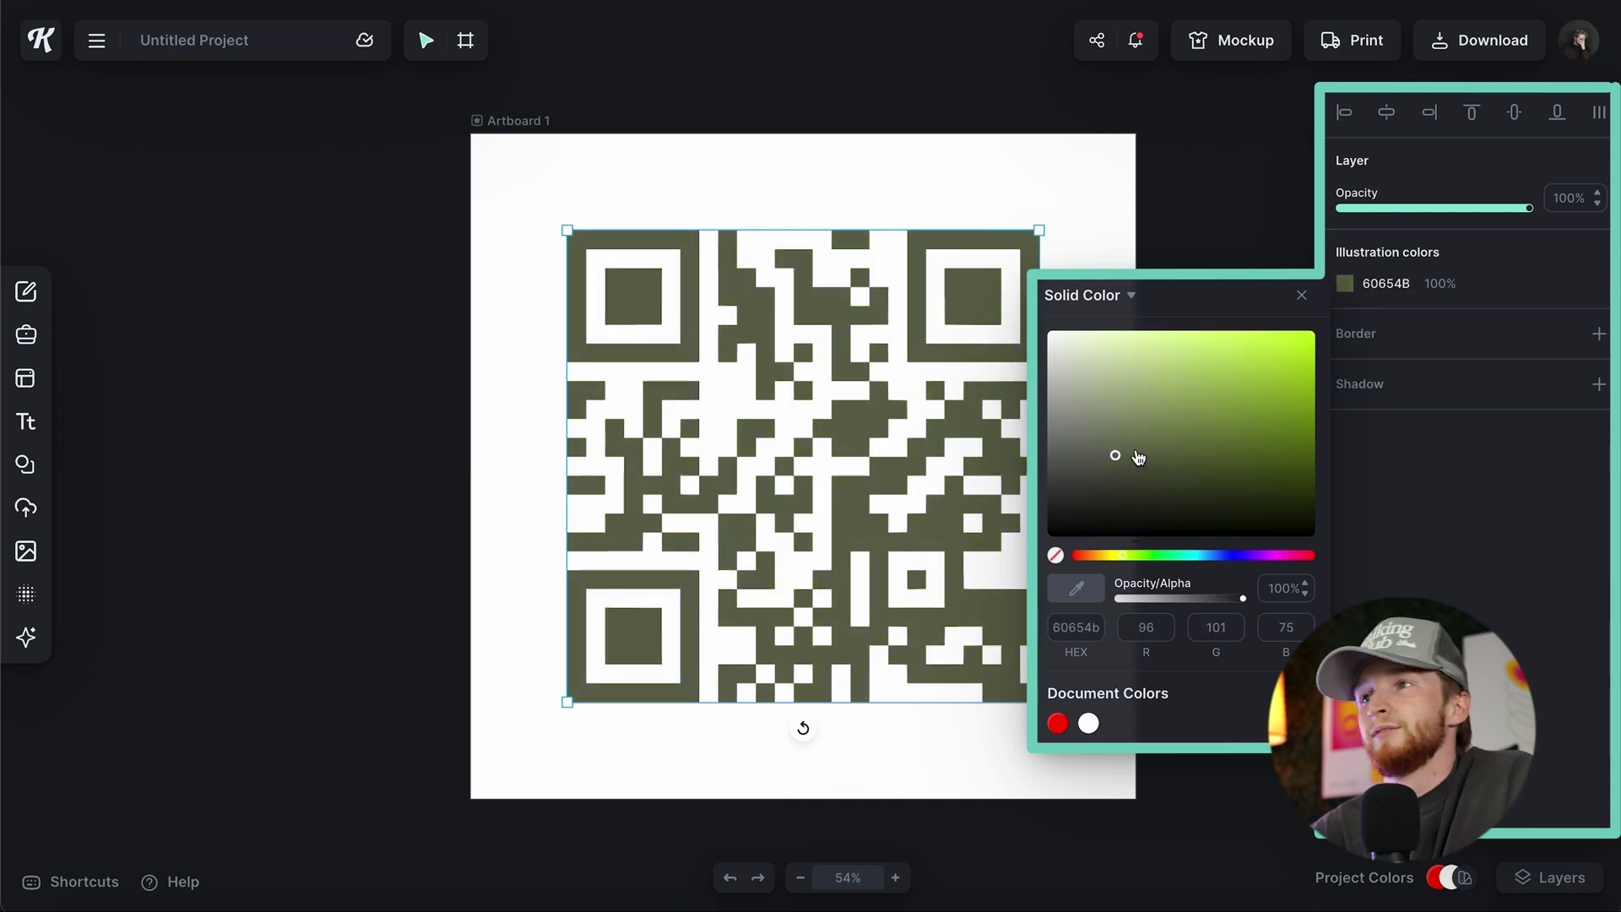
{"action": "left_click", "coordinate": [1301, 295]}
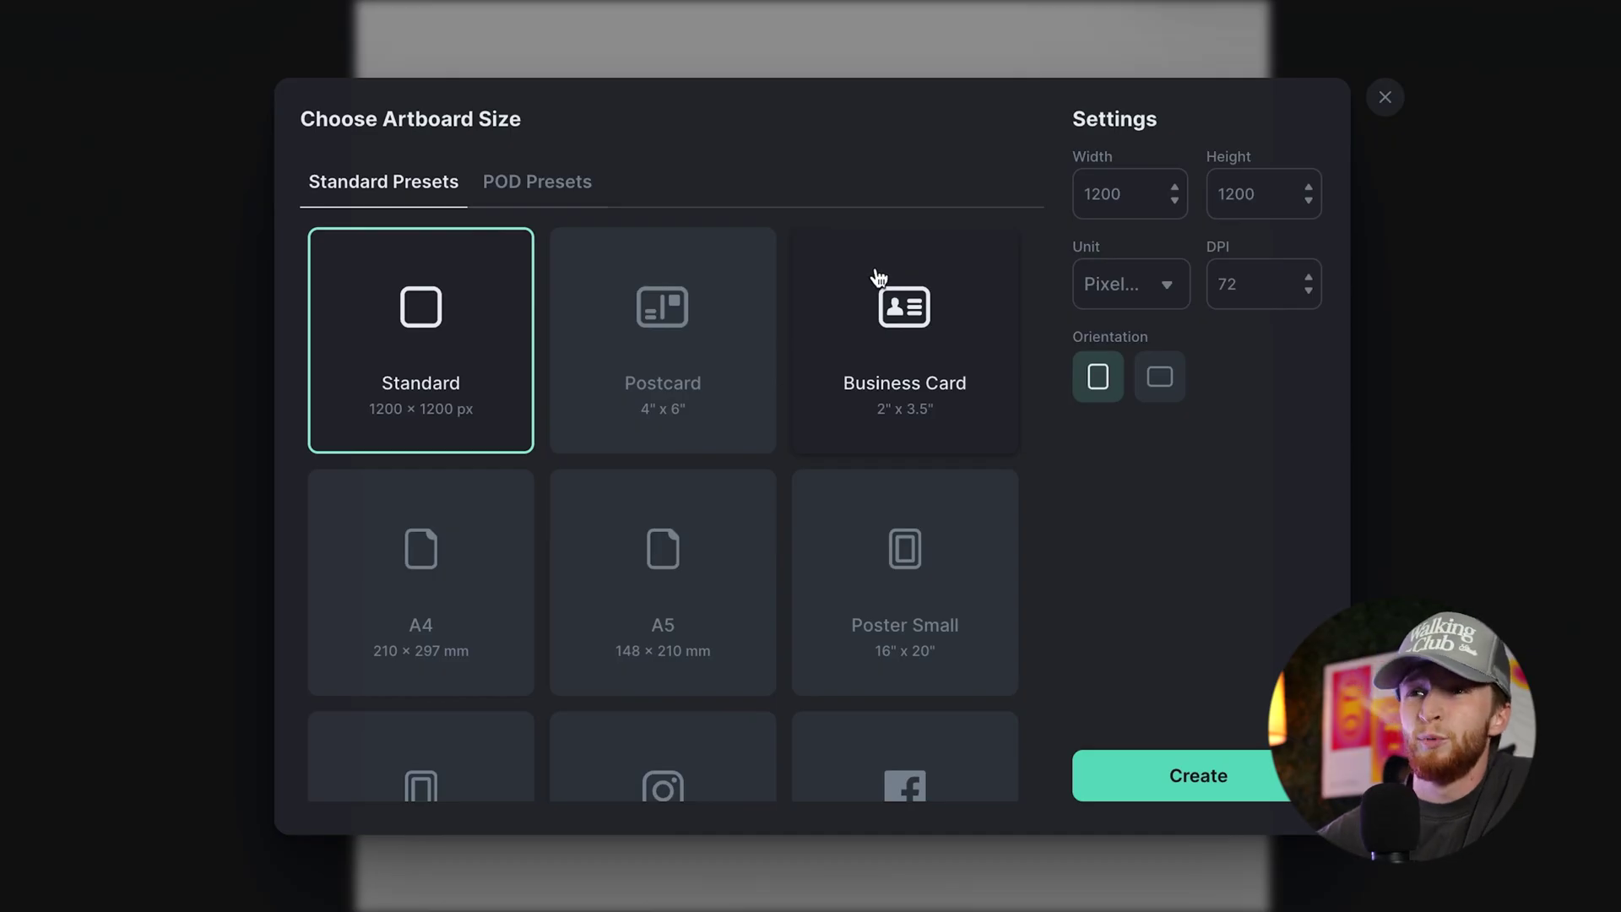
- Create a new artboard from the 4 × 6 in Postcard preset and close the template browser
{"action": "left_click", "coordinate": [689, 332]}
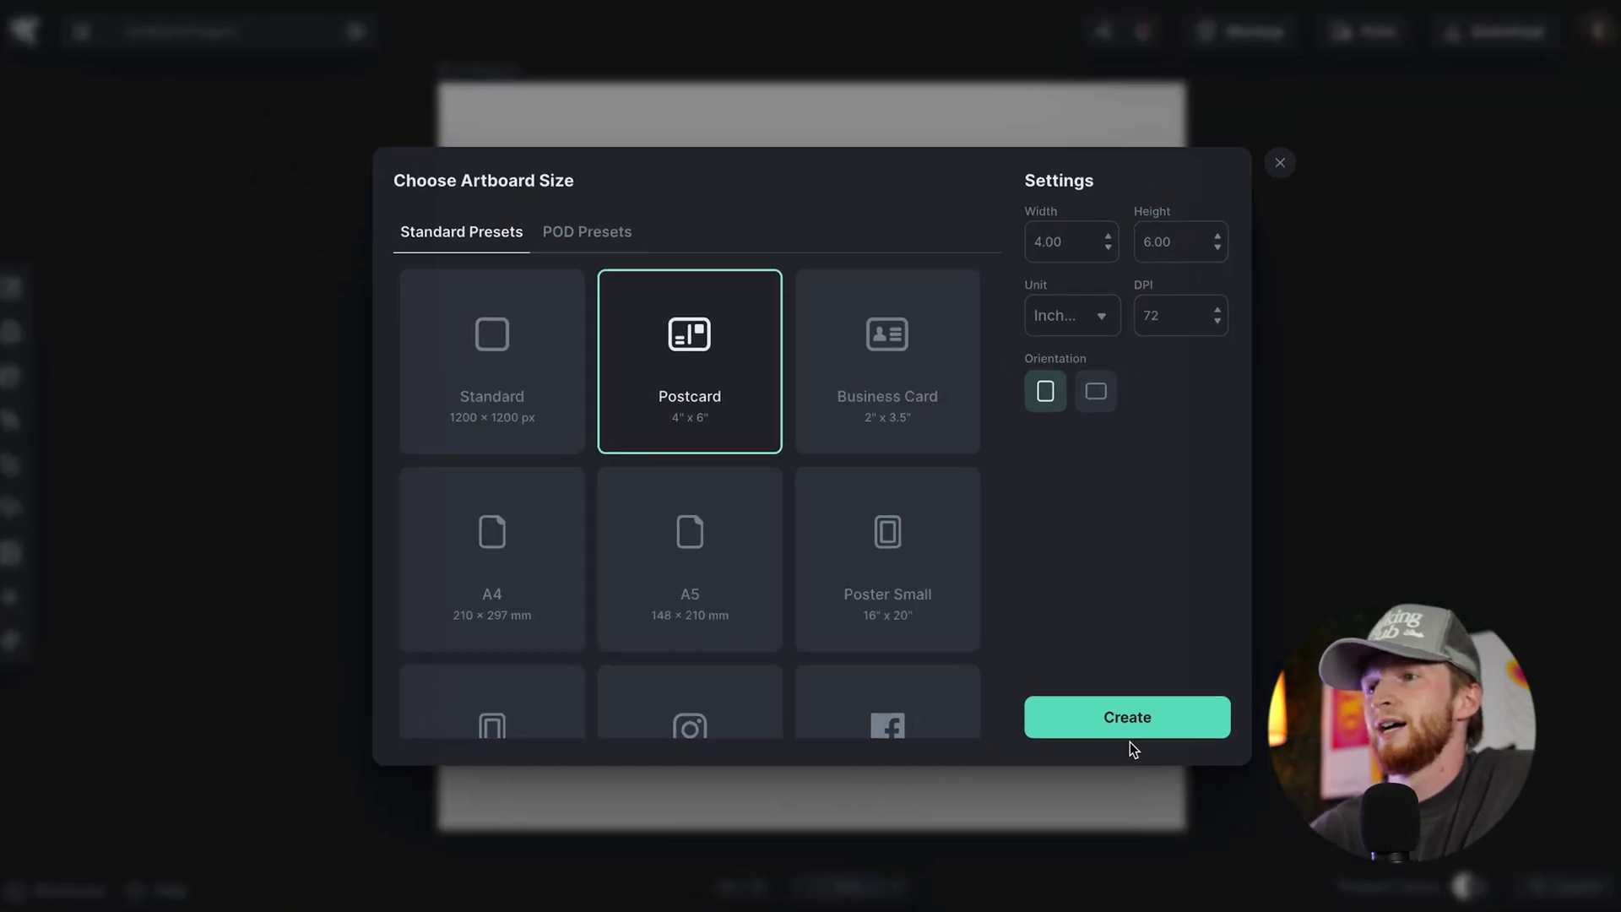
{"action": "left_click", "coordinate": [1191, 775]}
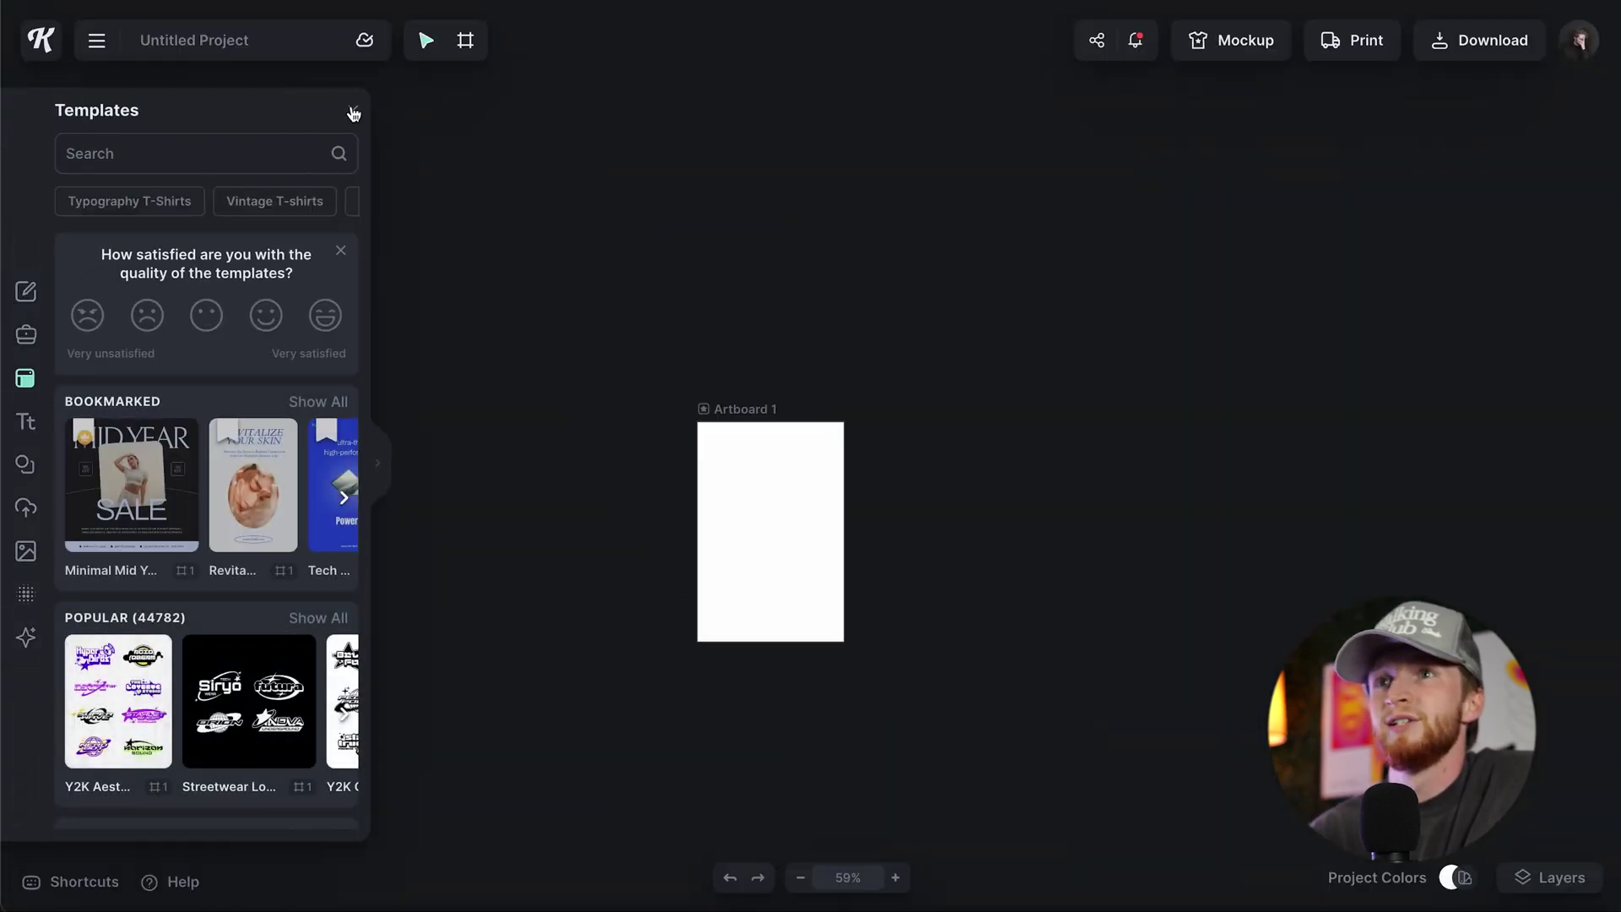
{"action": "left_click", "coordinate": [353, 110]}
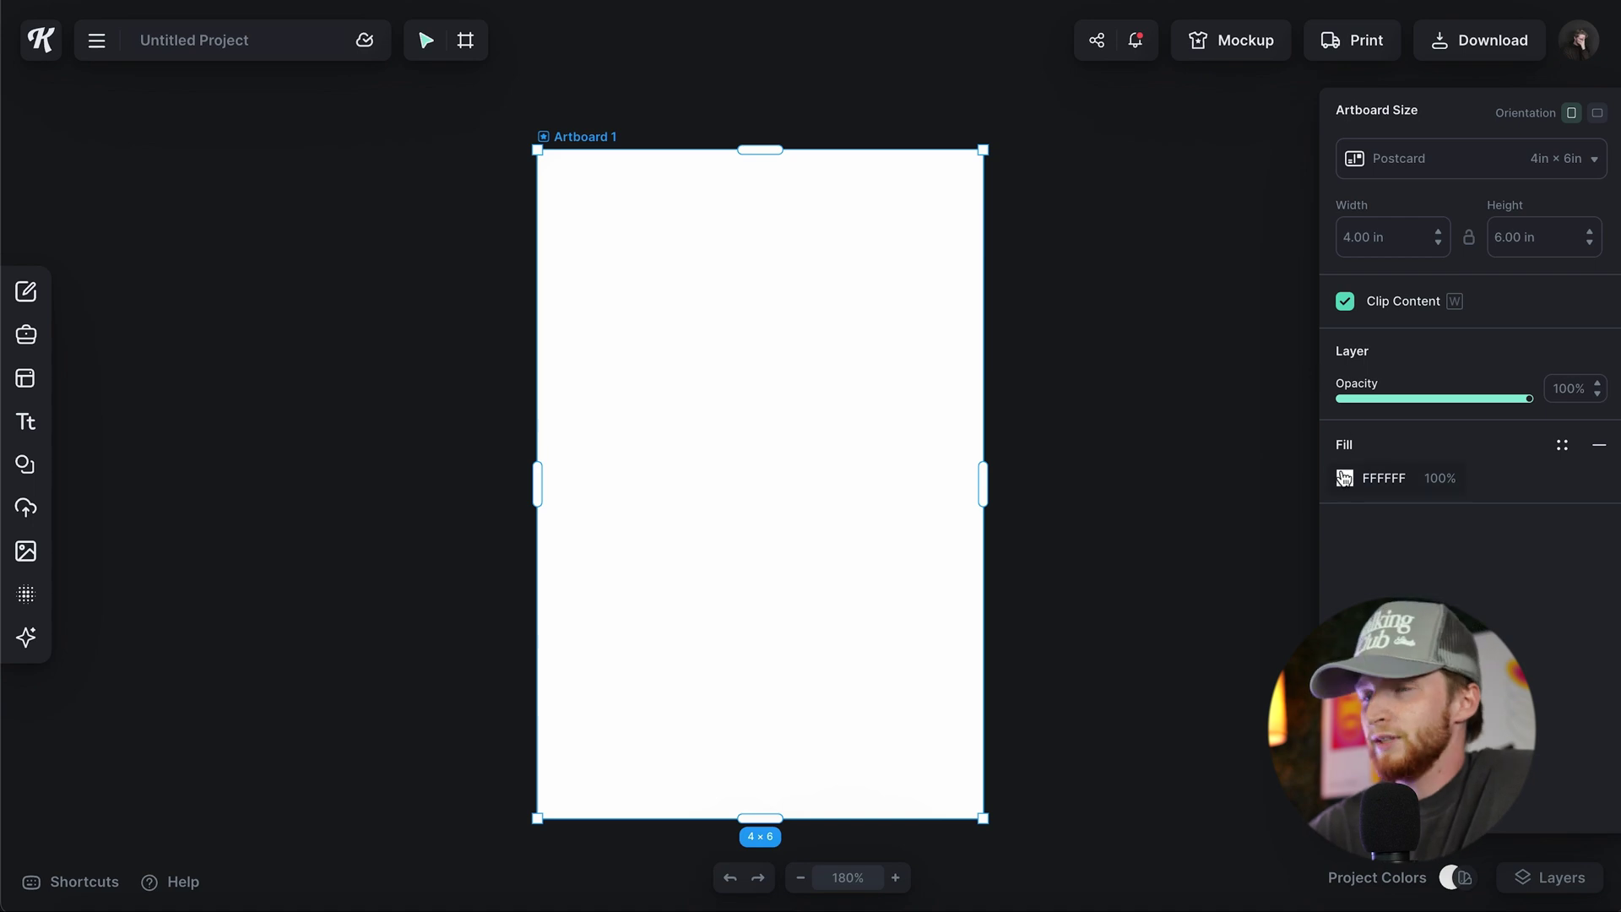
- Fill the postcard background with cream E7E0C6
{"action": "left_click", "coordinate": [1345, 477]}
{"action": "left_click", "coordinate": [1087, 722]}
{"action": "left_click_drag", "start_coordinate": [1128, 611], "coordinate": [1087, 521]}
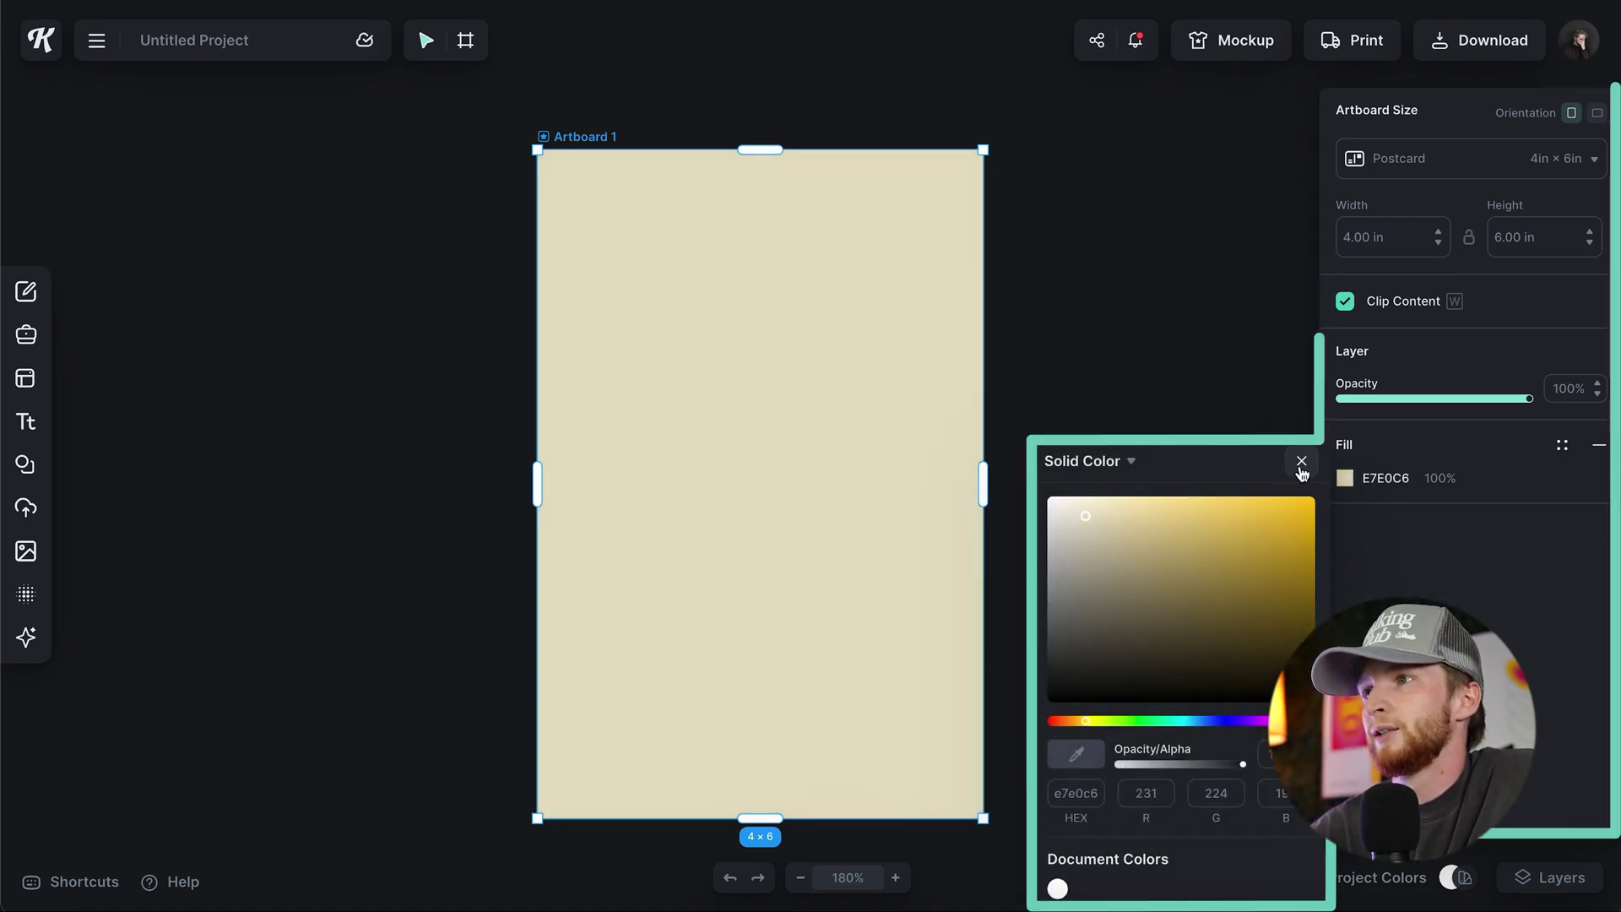
{"action": "left_click", "coordinate": [1291, 478]}
- Add an Archivo text box reading SCAN, FOR, MENU on three lines
{"action": "key", "text": "t"}
{"action": "left_click", "coordinate": [1379, 433]}
{"action": "left_click", "coordinate": [1132, 702]}
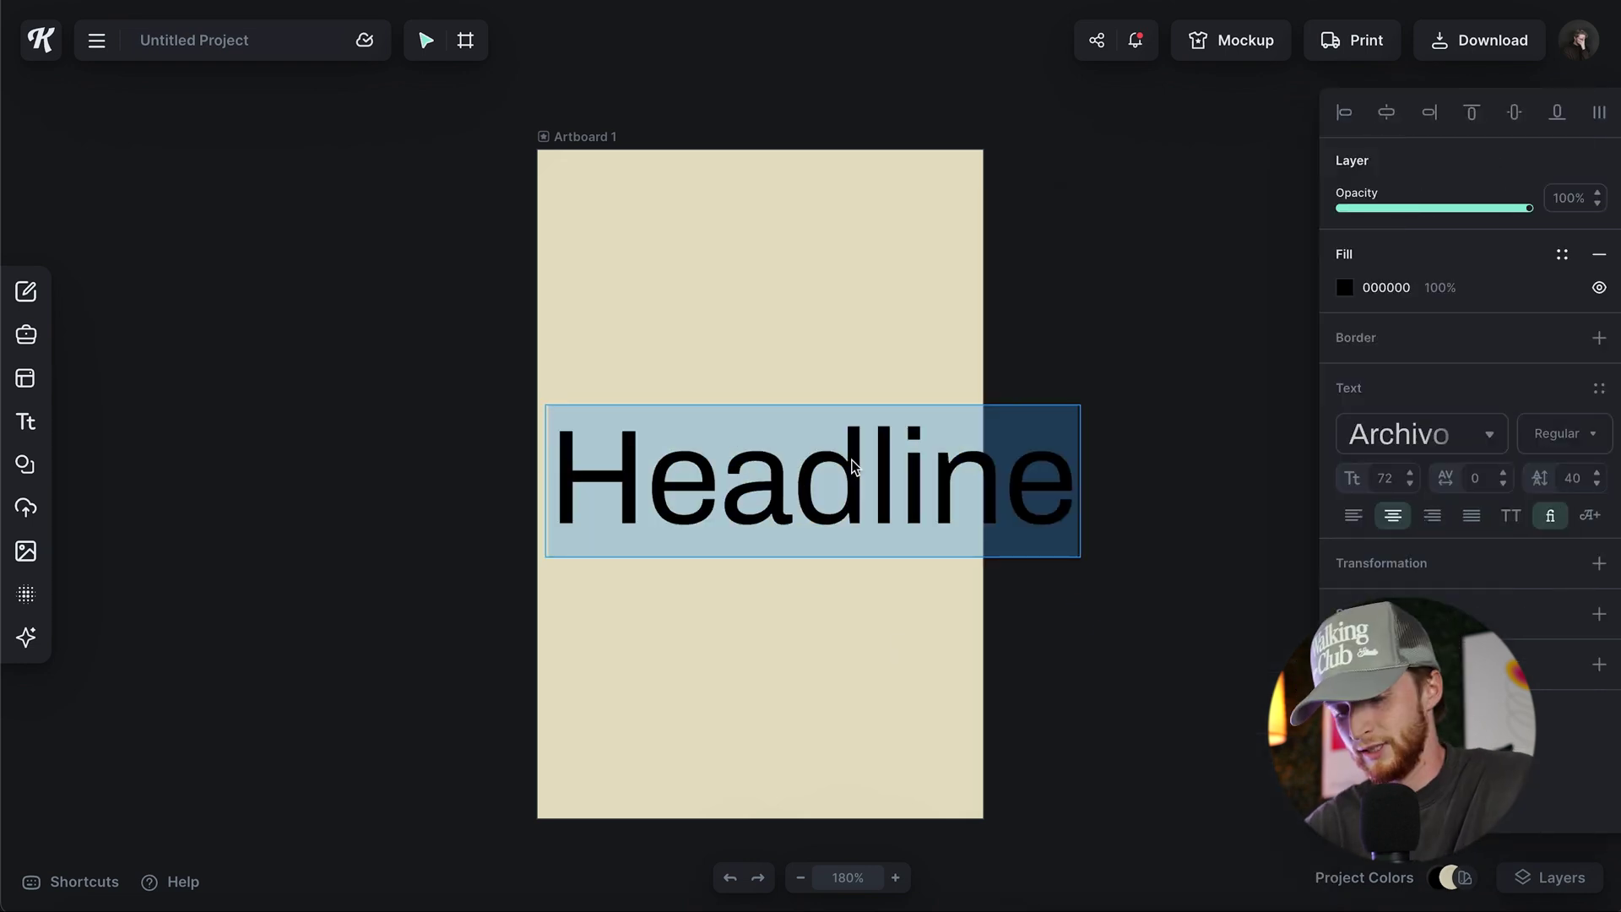
{"action": "type", "text": "SCAN"}
{"action": "key", "text": "Return"}
{"action": "type", "text": "FOR"}
{"action": "key", "text": "Return"}
{"action": "type", "text": "MENU"}
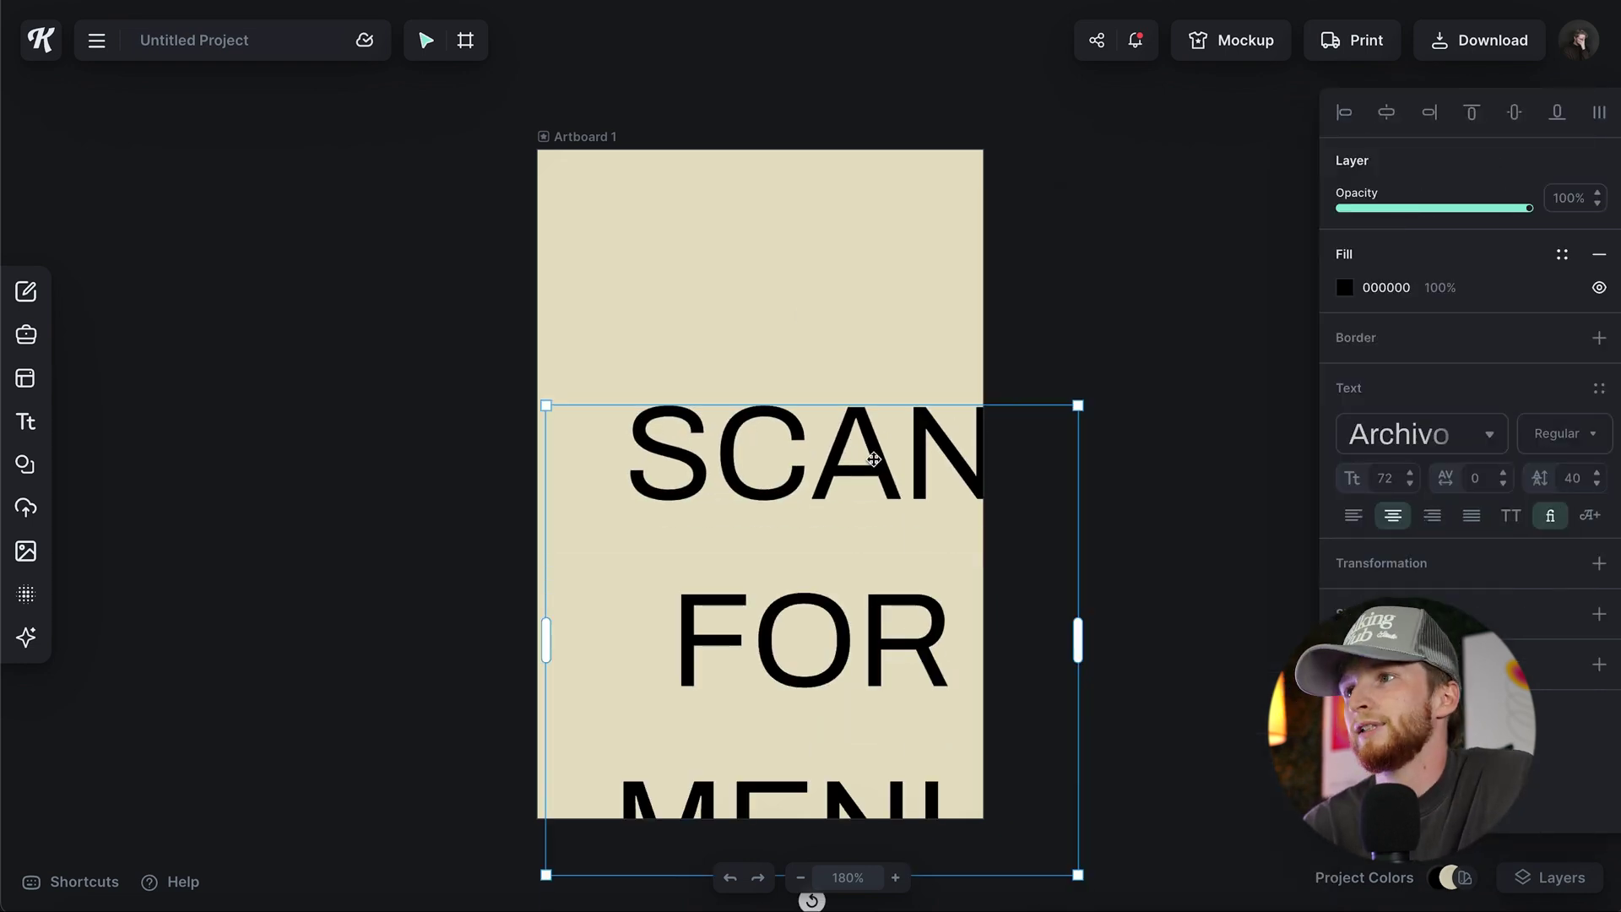
- Set the headline's line spacing to 0, shrink it and move it near the top
{"action": "key", "text": "ctrl+a"}
{"action": "left_click", "coordinate": [1585, 481]}
{"action": "type", "text": "0"}
{"action": "key", "text": "Return"}
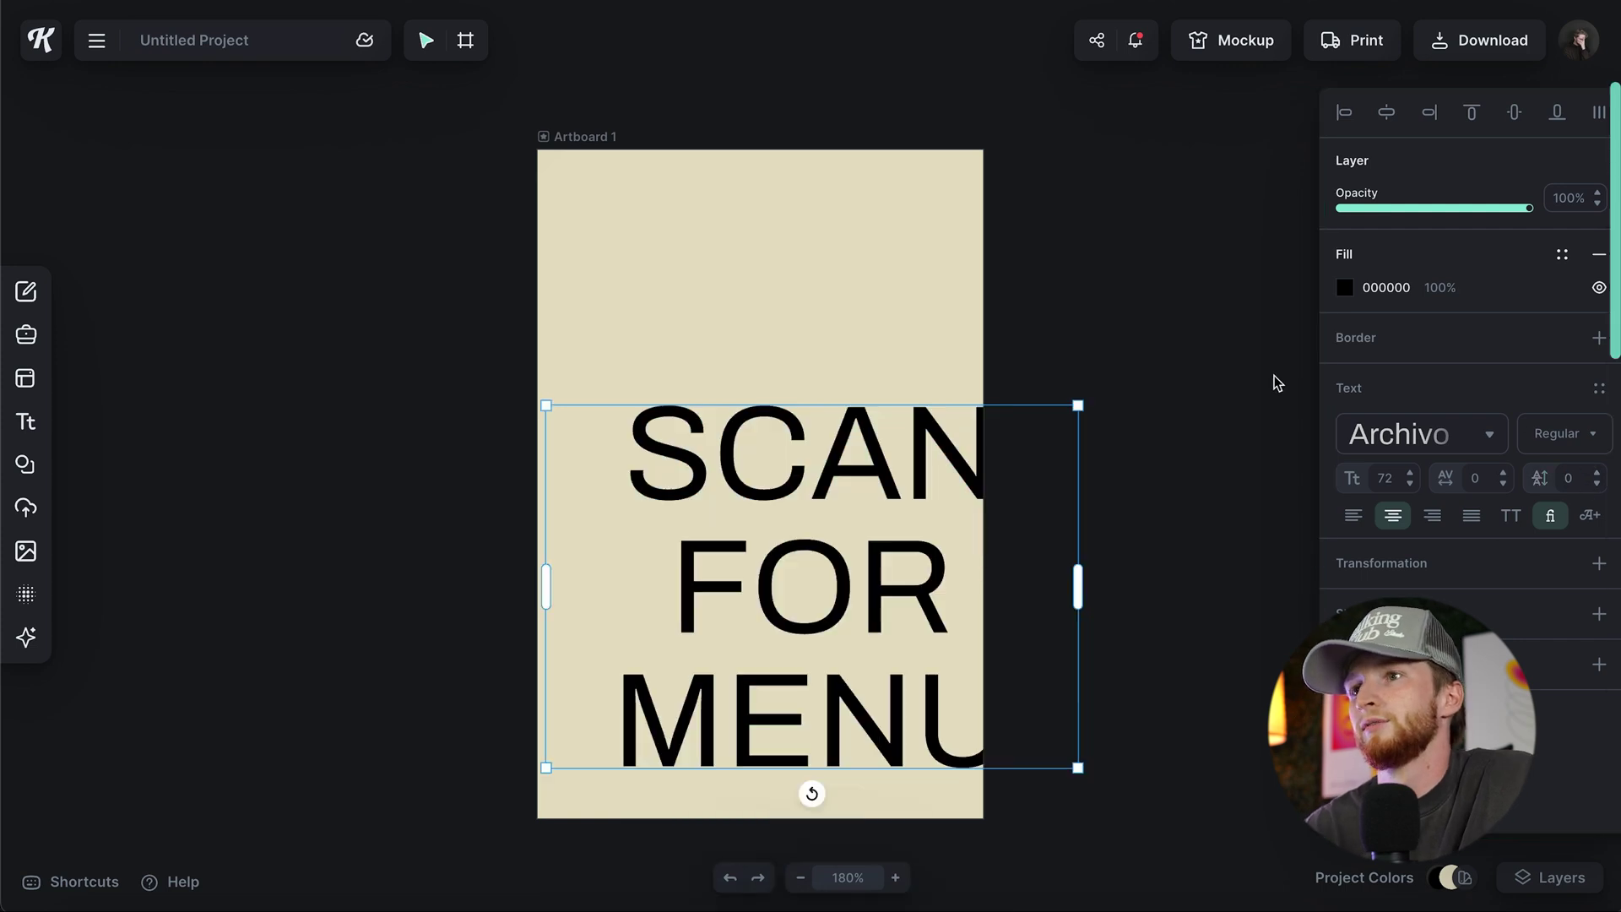
{"action": "left_click_drag", "start_coordinate": [1076, 768], "coordinate": [920, 468]}
{"action": "key", "text": "Escape"}
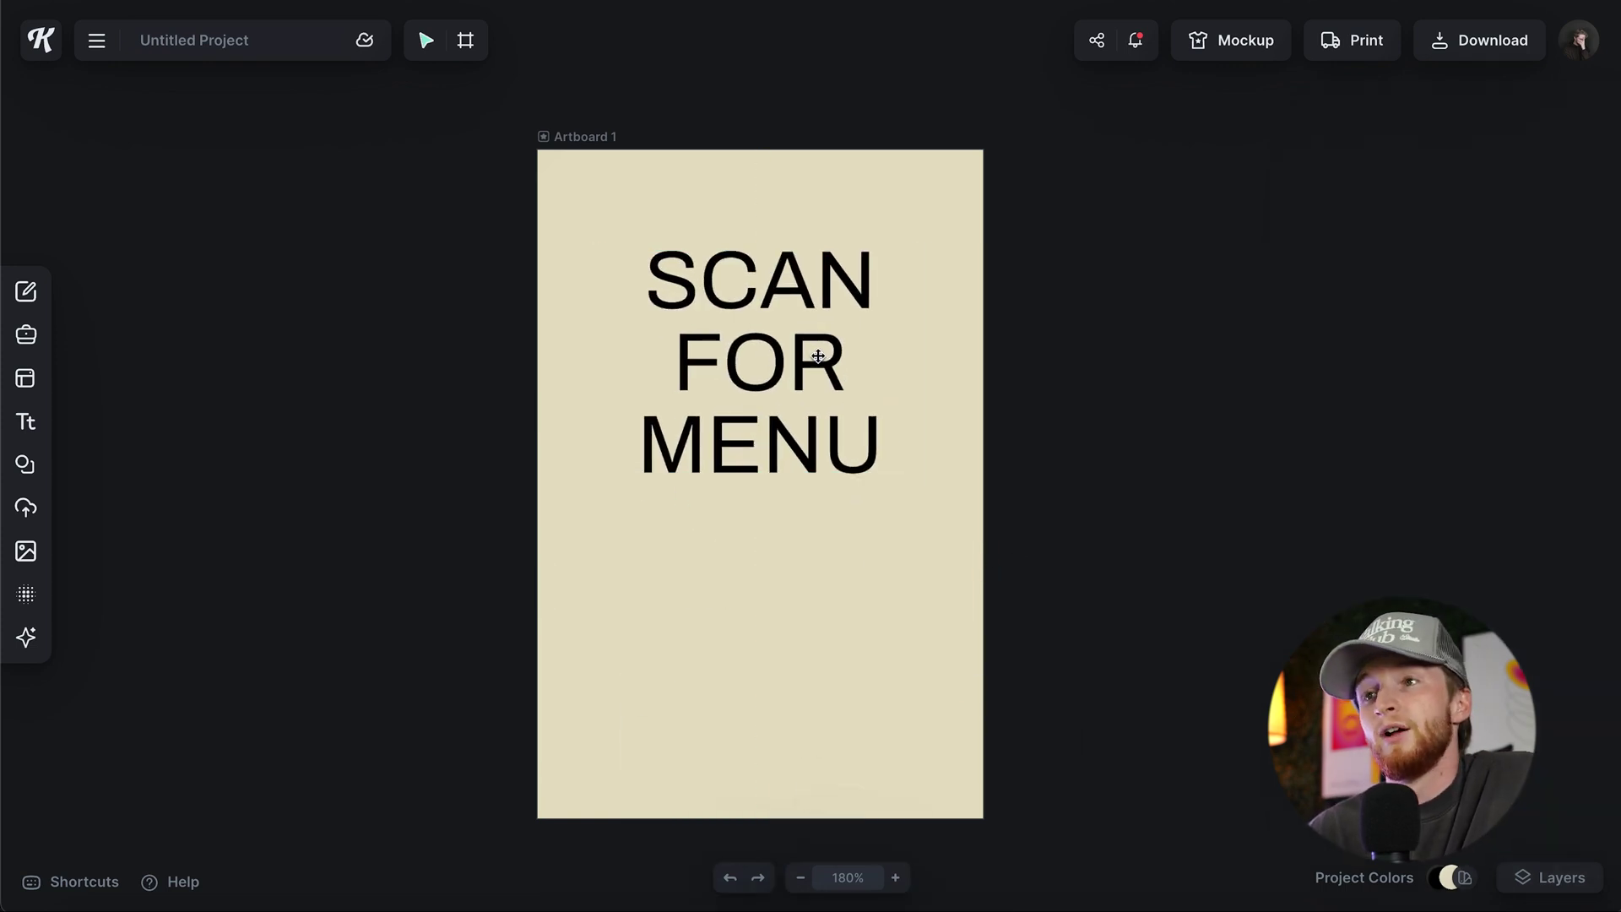
{"action": "left_click", "coordinate": [802, 350]}
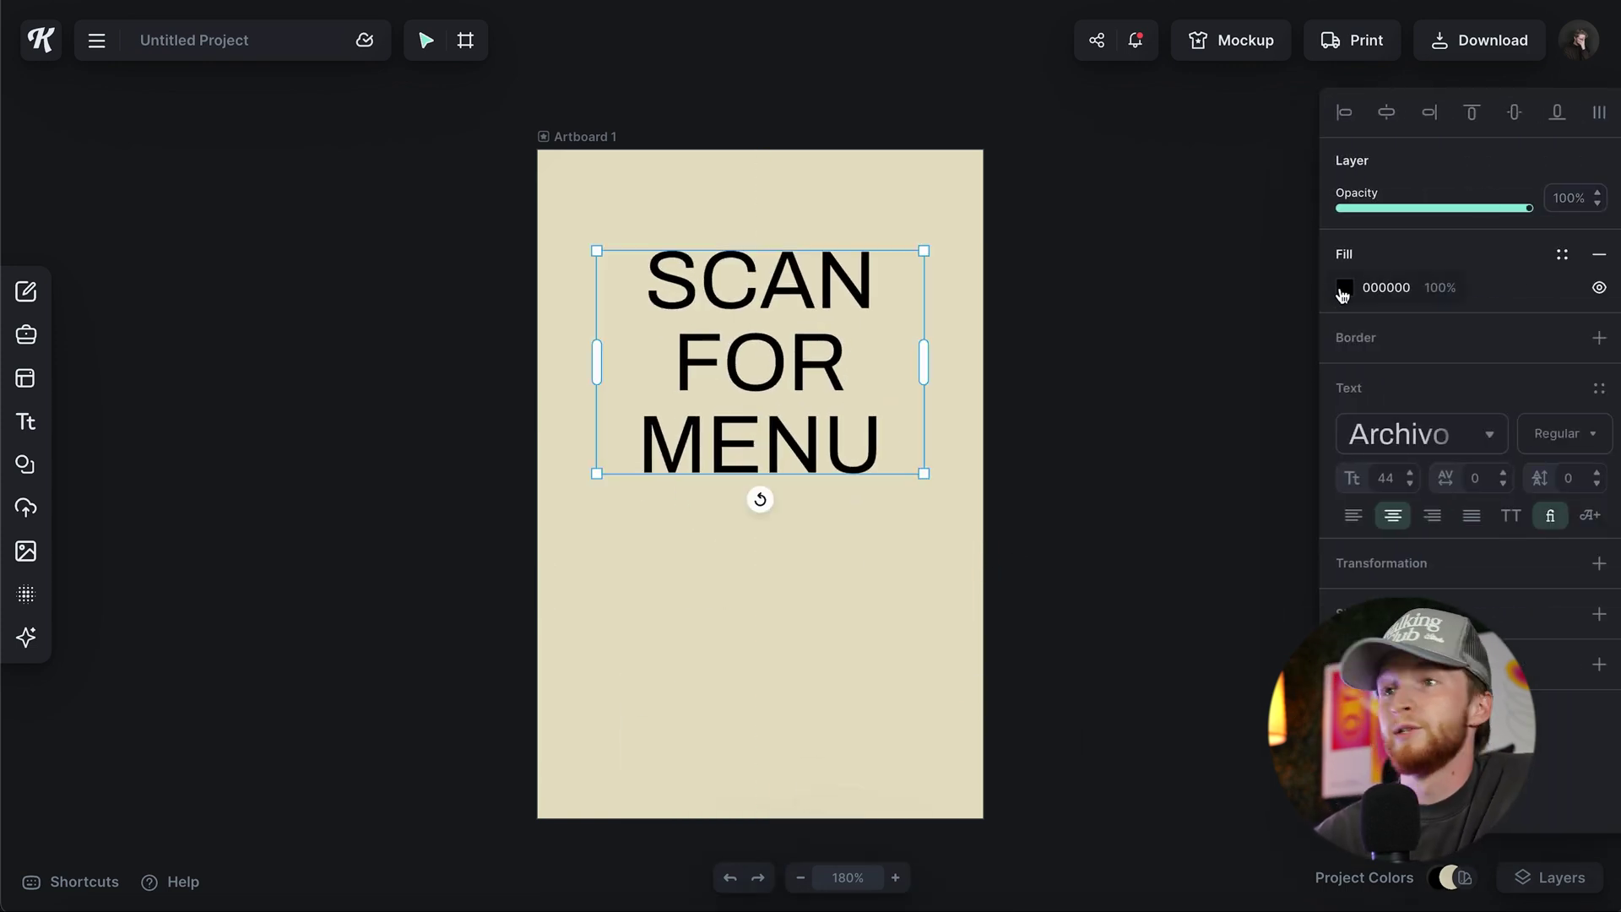
- Change the SCAN FOR MENU headline colour from black to blue 4867BF
{"action": "left_click", "coordinate": [1342, 289]}
{"action": "left_click_drag", "start_coordinate": [1216, 371], "coordinate": [1207, 388]}
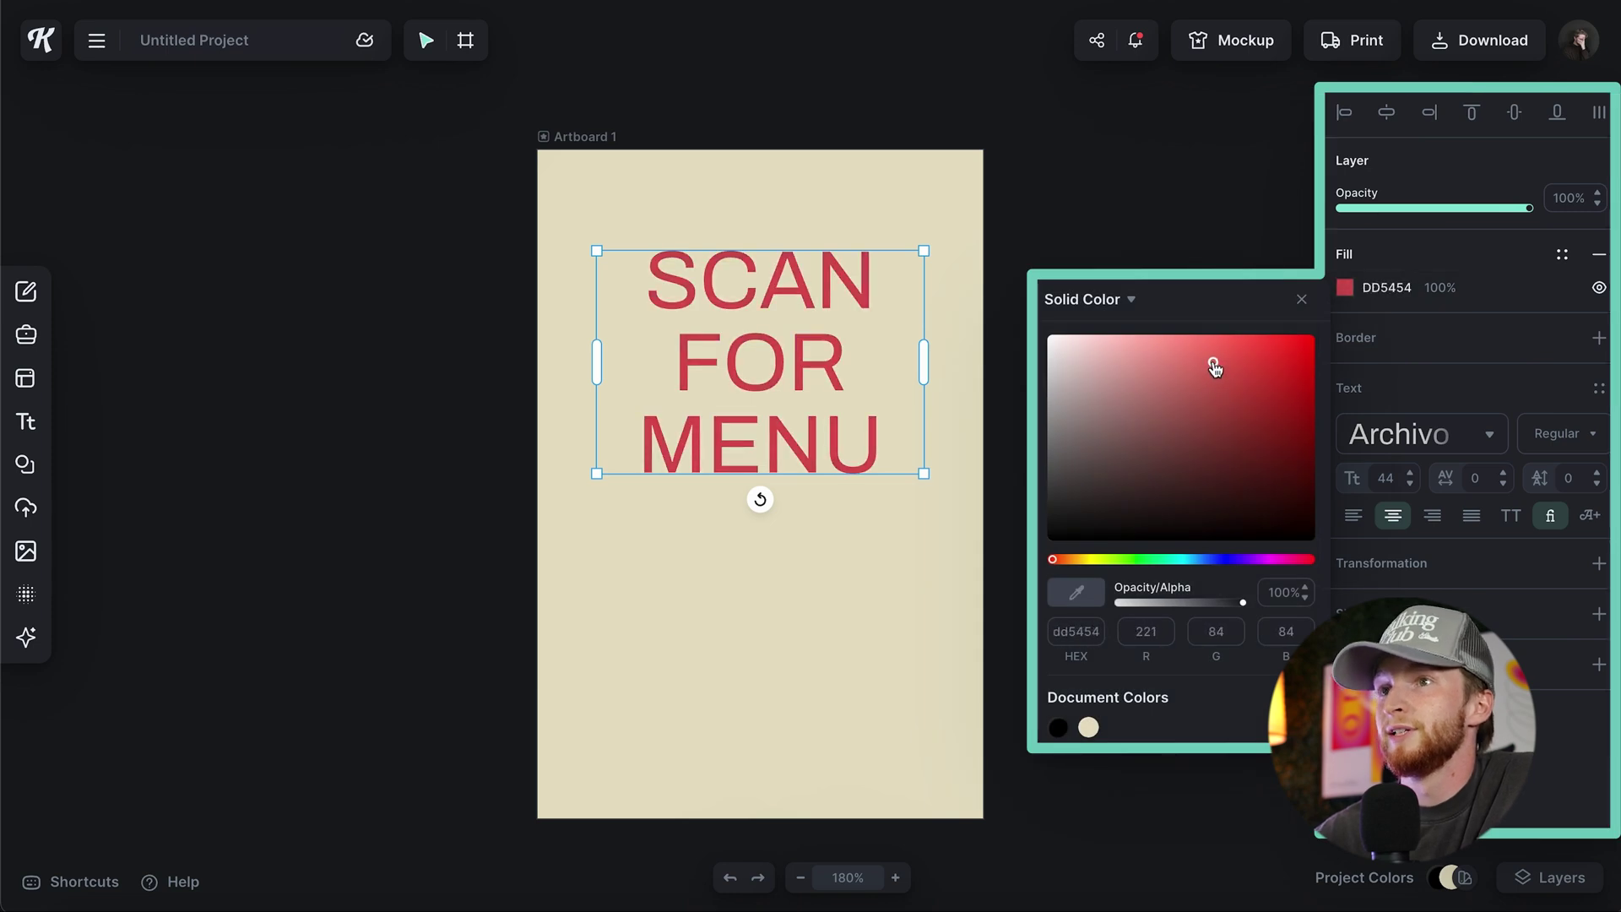
{"action": "left_click_drag", "start_coordinate": [1052, 559], "coordinate": [1213, 564]}
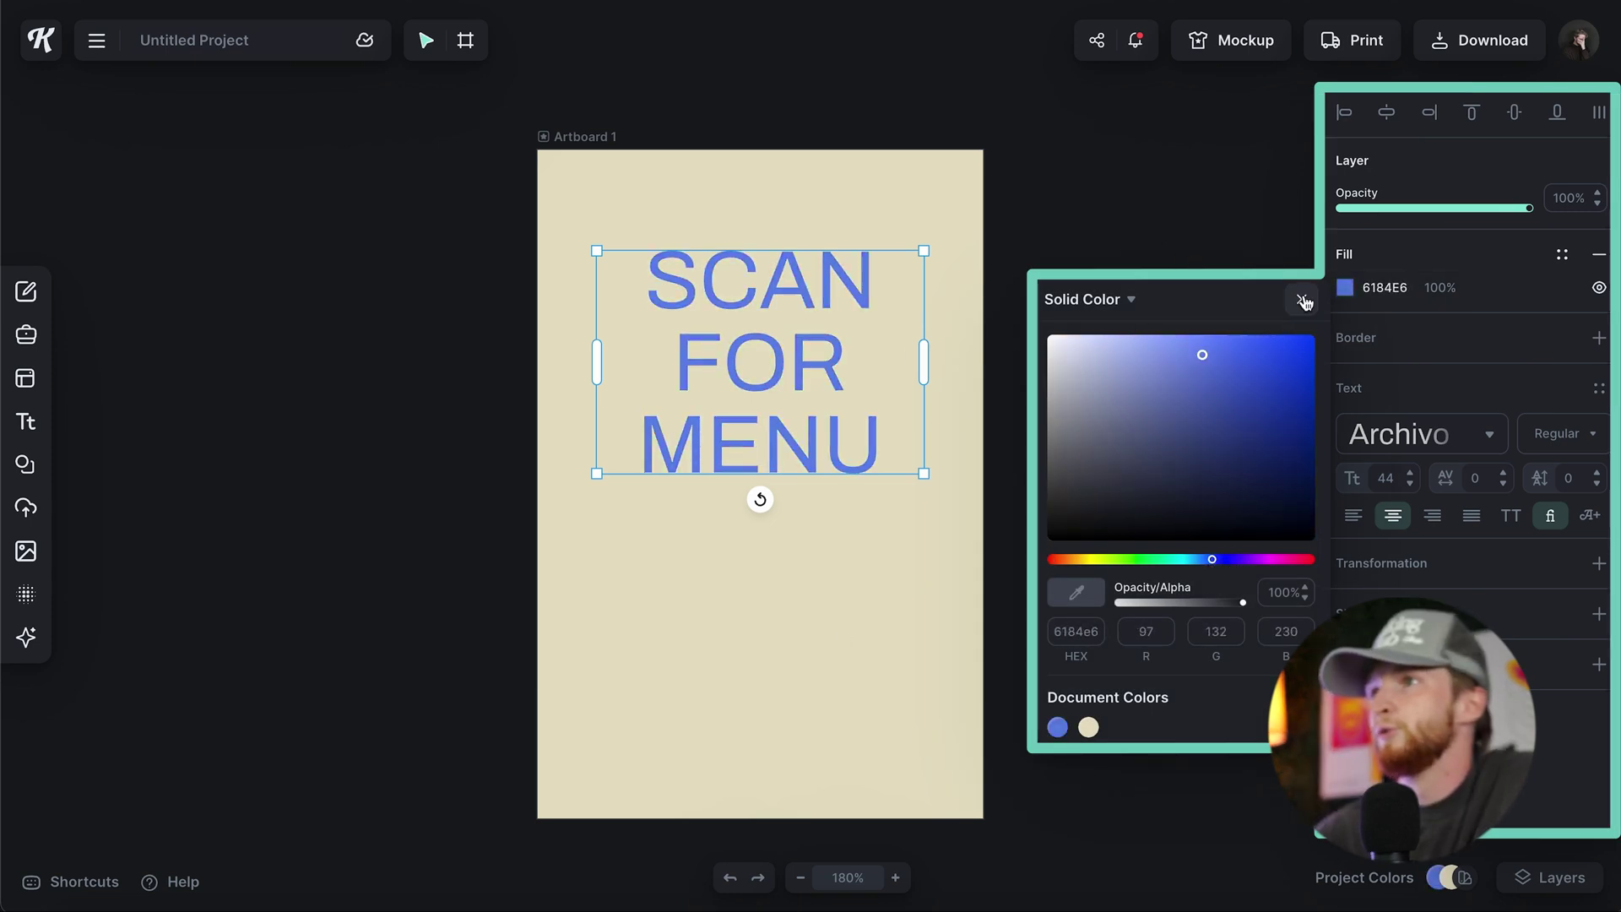
{"action": "left_click_drag", "start_coordinate": [1207, 362], "coordinate": [1217, 387]}
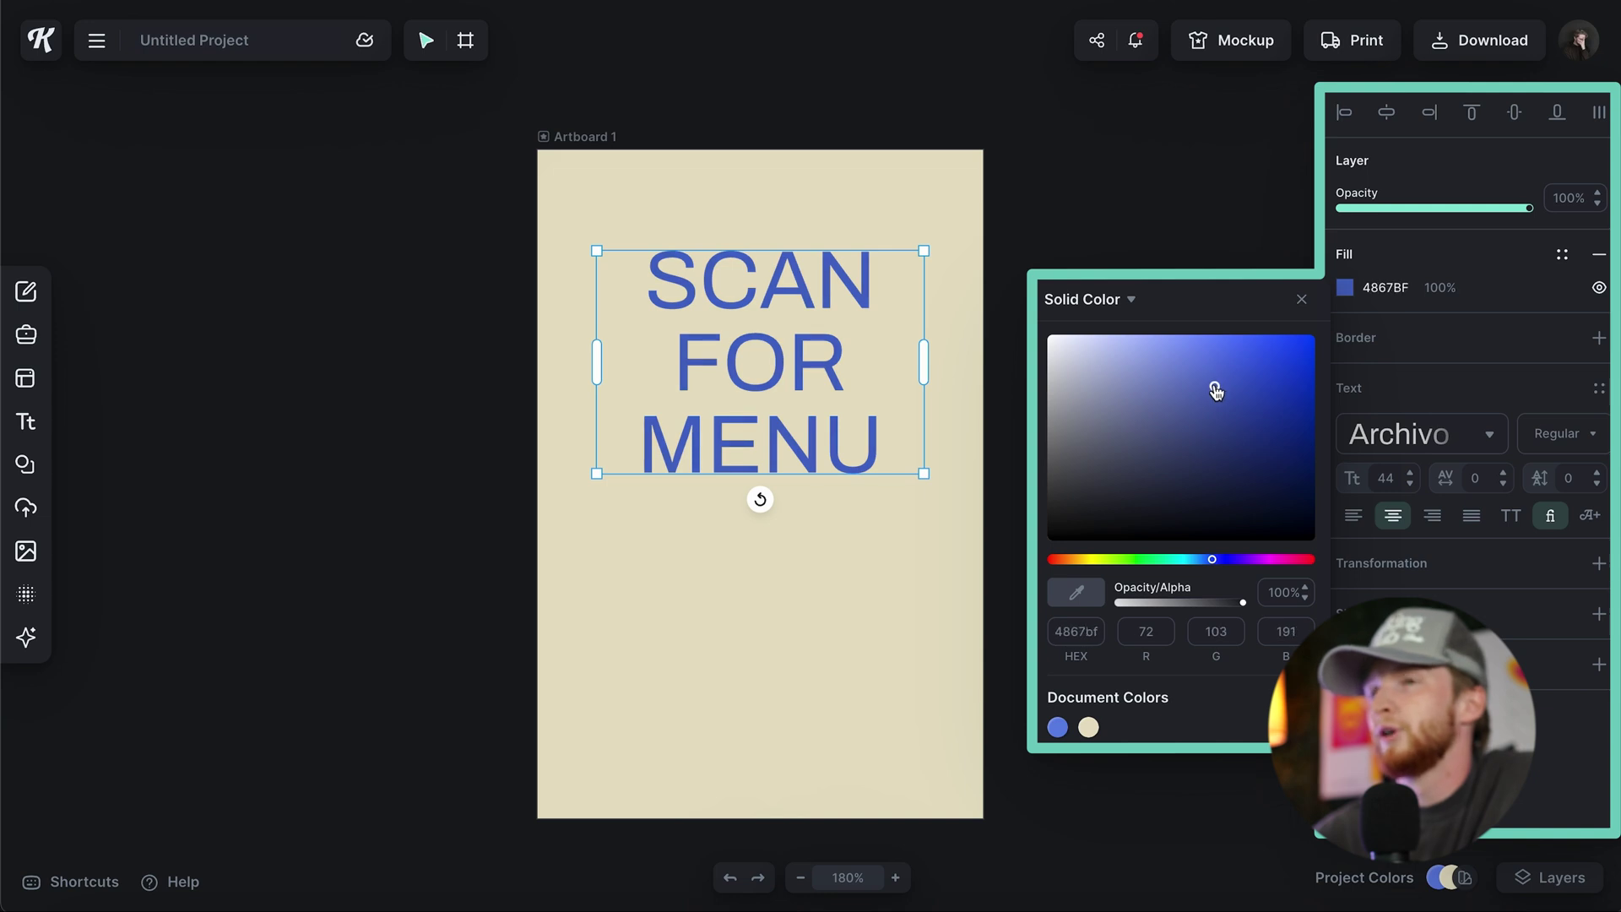
{"action": "left_click", "coordinate": [1302, 299]}
{"action": "left_click", "coordinate": [1170, 247]}
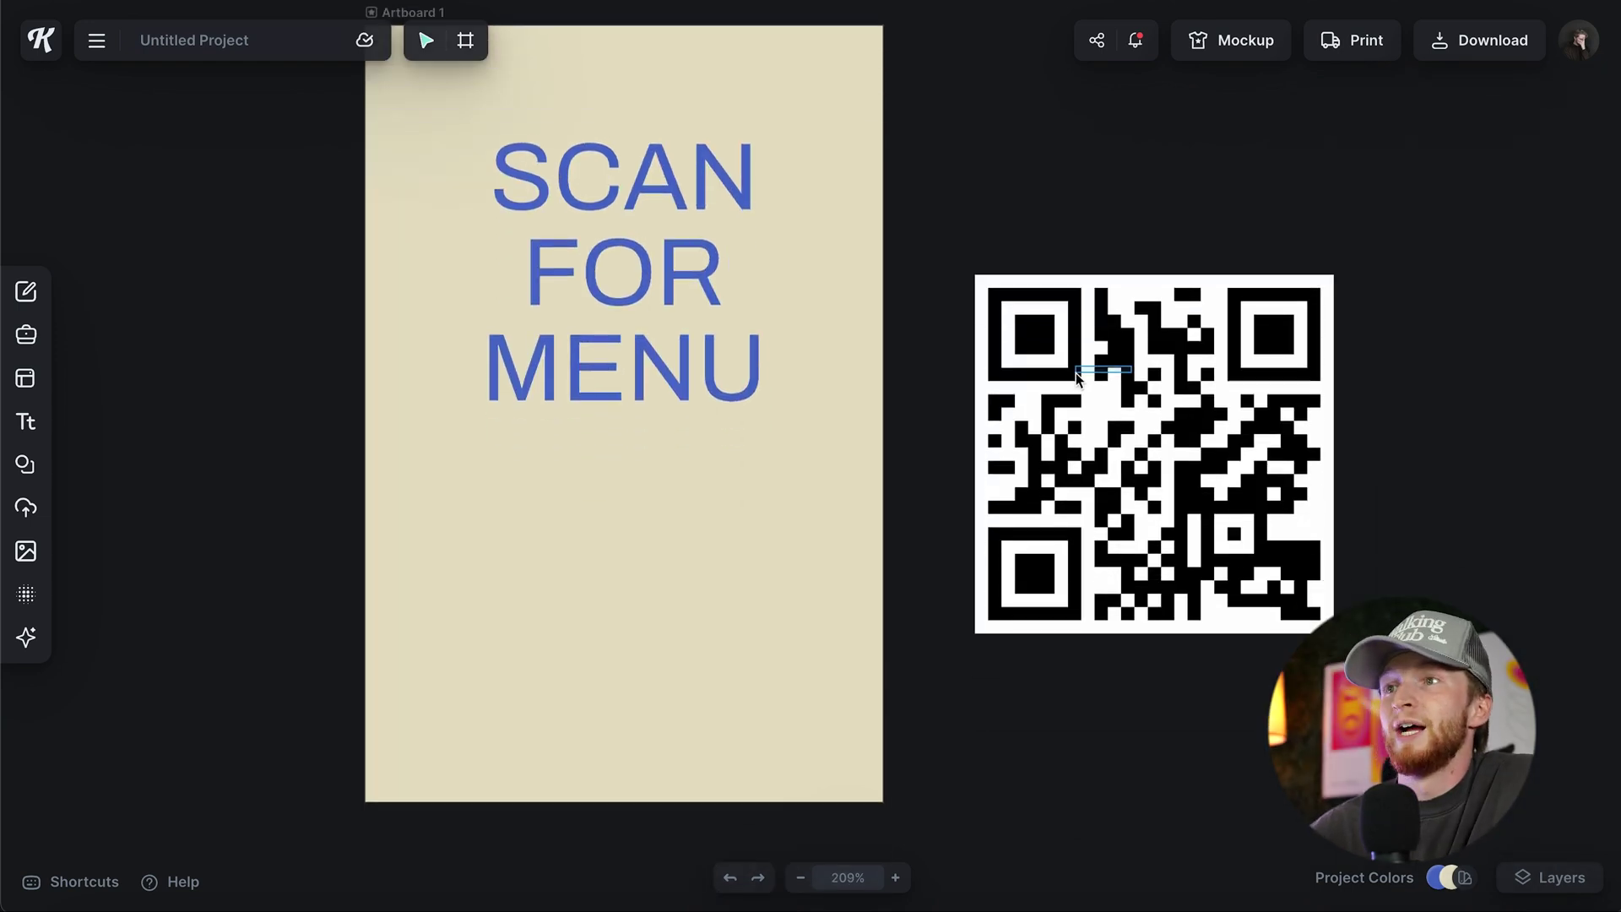
- Place the QR code image on the postcard below MENU, shrink it and centre it horizontally
{"action": "left_click", "coordinate": [1075, 373]}
{"action": "left_click_drag", "start_coordinate": [1157, 372], "coordinate": [636, 512]}
{"action": "left_click_drag", "start_coordinate": [816, 774], "coordinate": [752, 713]}
{"action": "left_click", "coordinate": [1393, 127]}
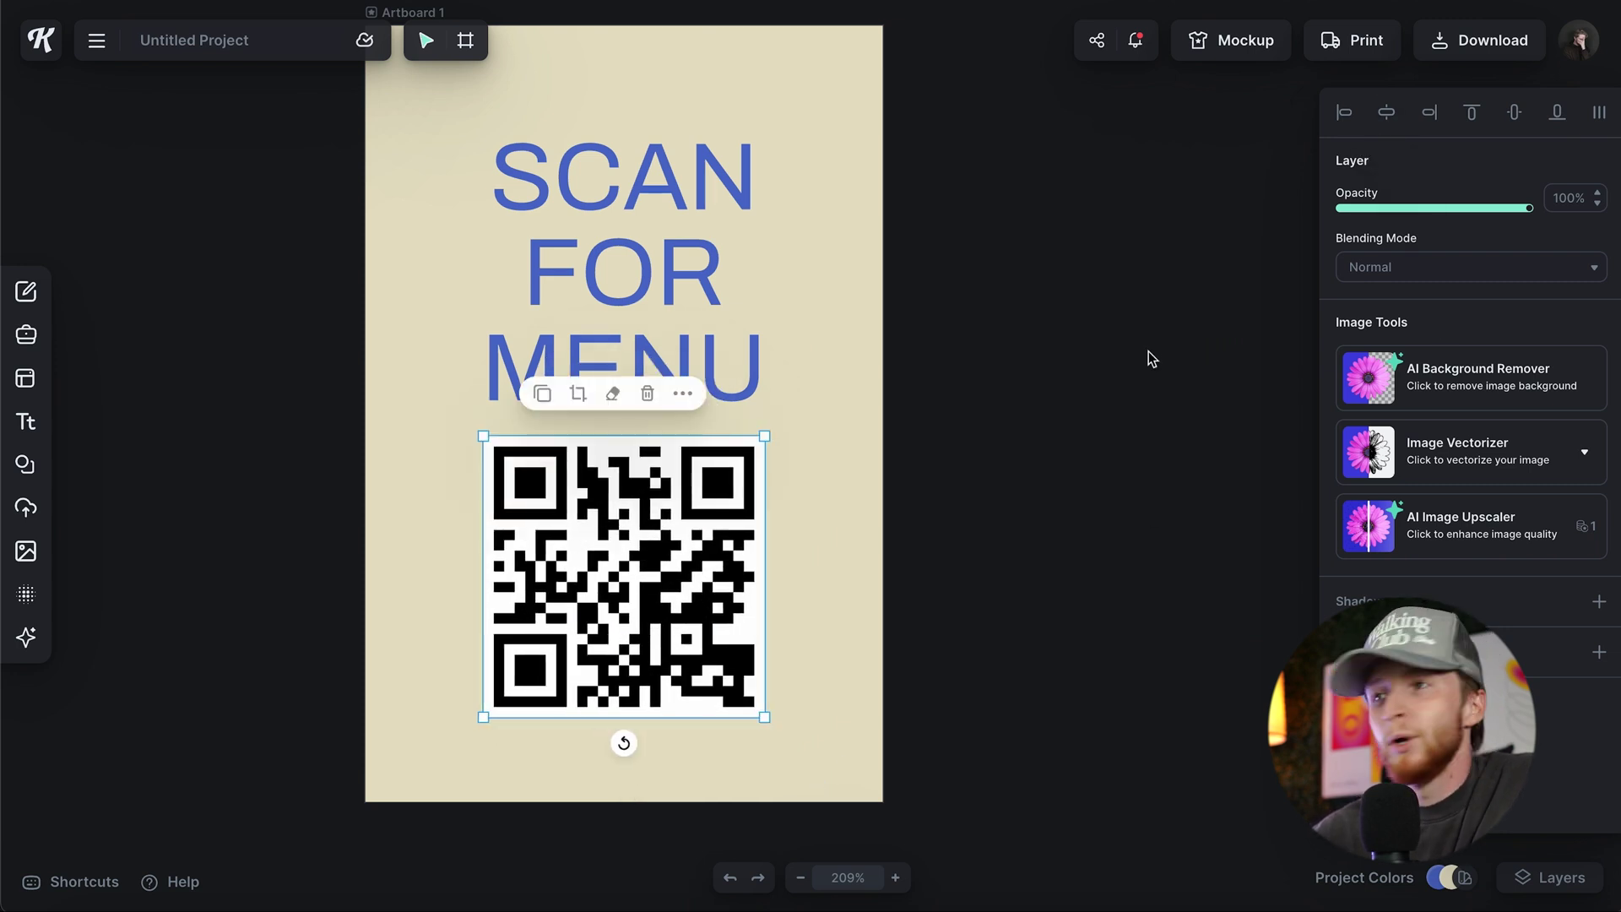
- Vectorize the QR code and colour it blue 4D6FCD to match the headline
{"action": "left_click", "coordinate": [1393, 449]}
{"action": "left_click", "coordinate": [1446, 559]}
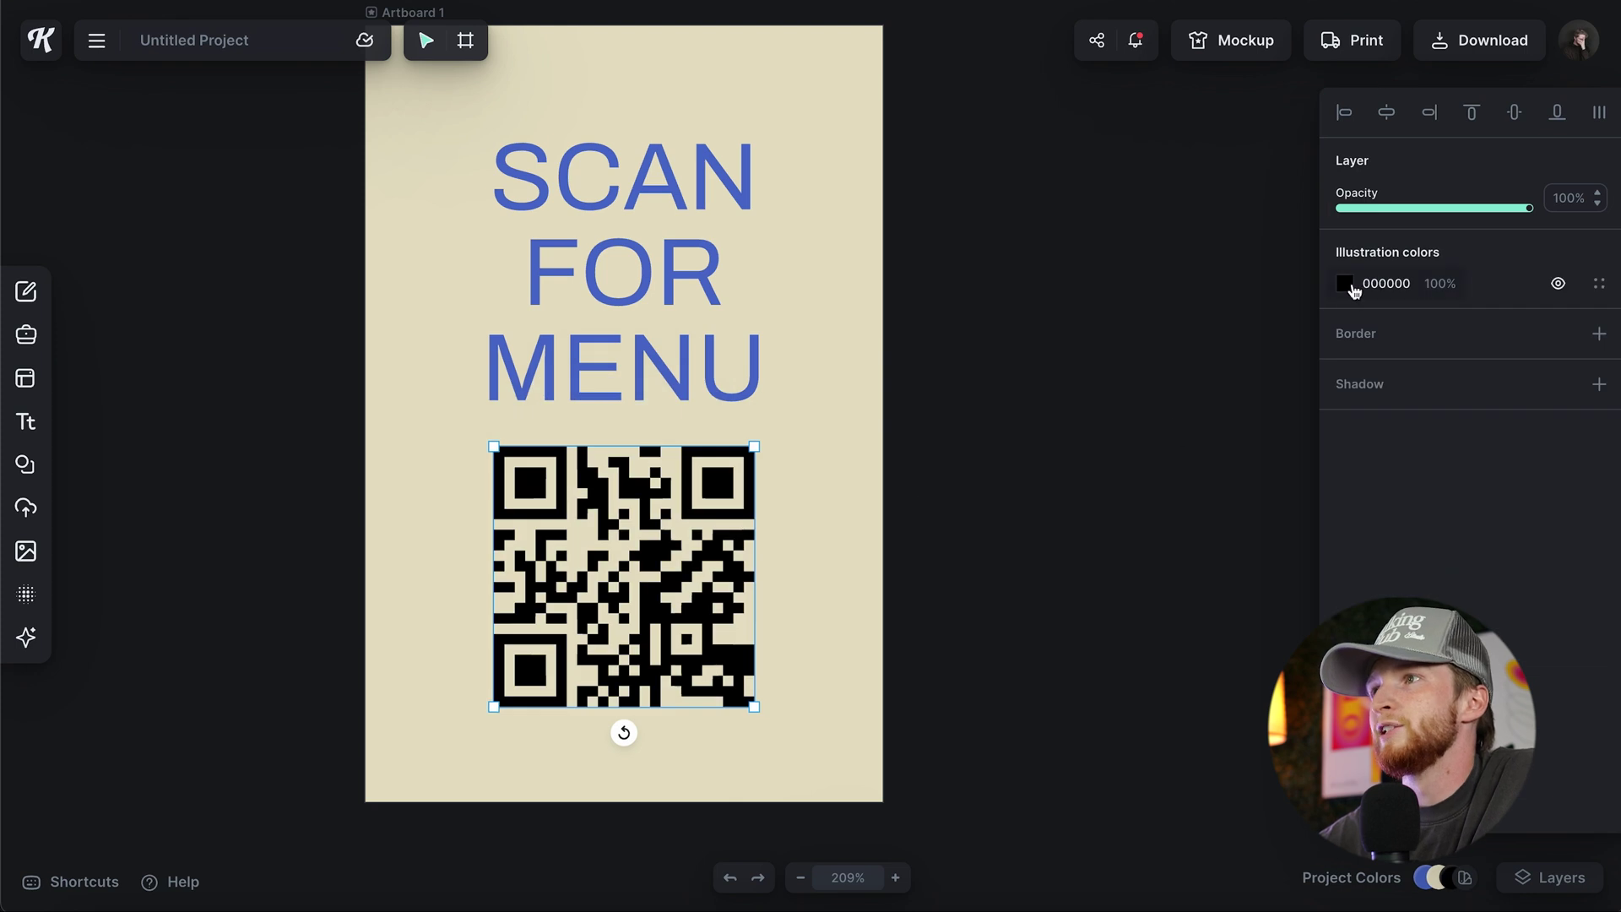
{"action": "left_click", "coordinate": [1351, 288]}
{"action": "left_click", "coordinate": [1057, 723]}
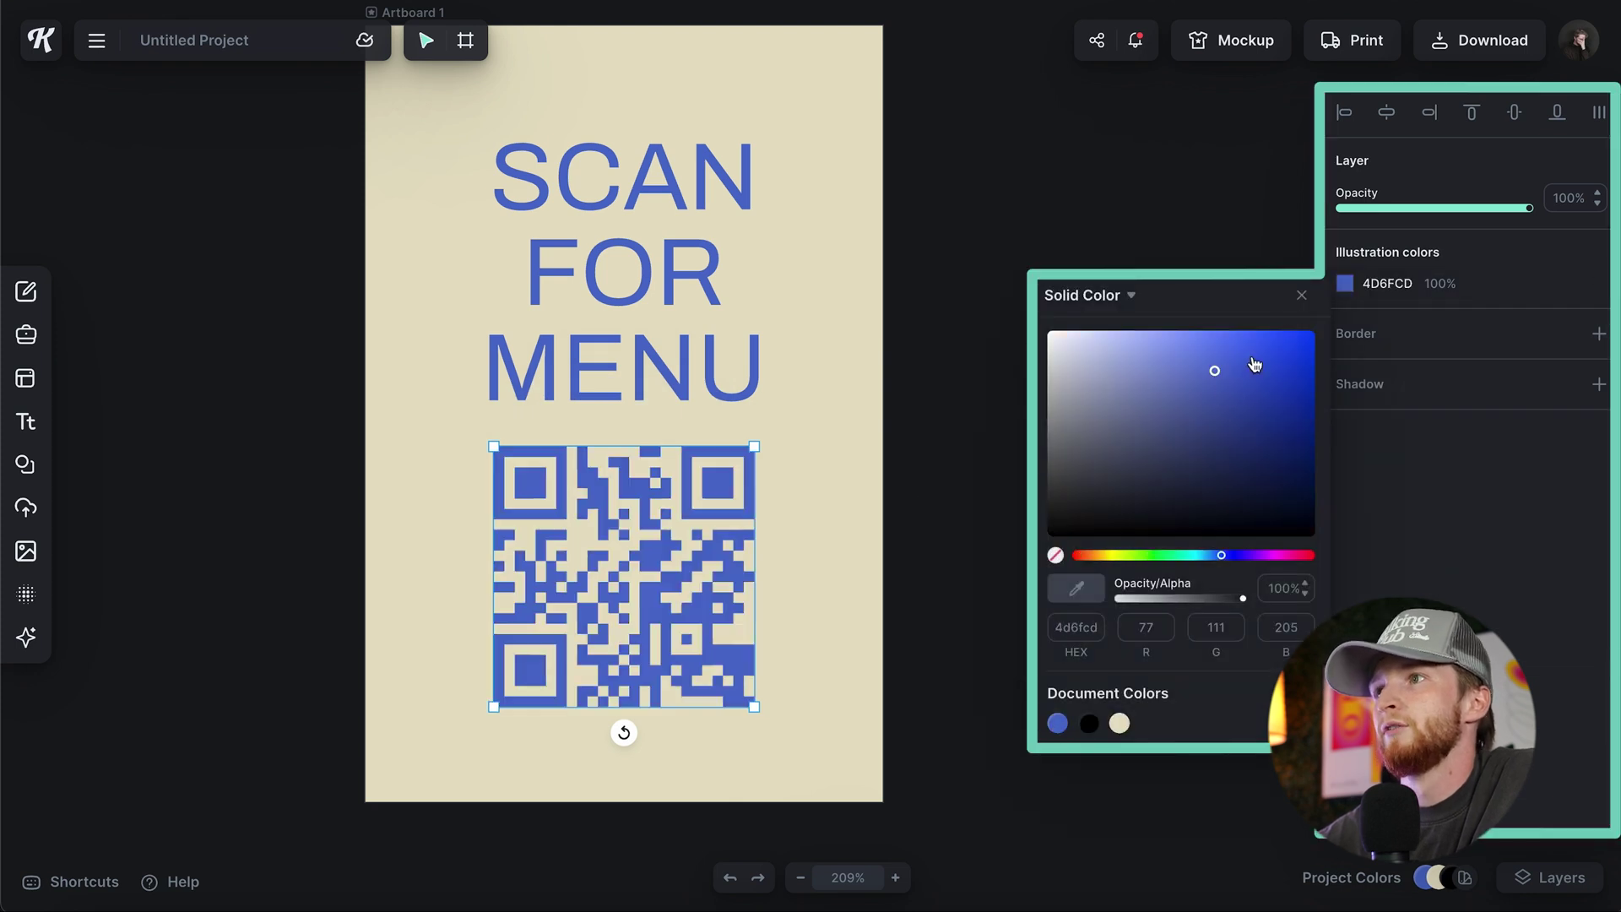
{"action": "left_click", "coordinate": [1302, 295]}
- Shrink the QR code further, raise it toward the headline, and centre both vertically
{"action": "left_click_drag", "start_coordinate": [754, 706], "coordinate": [719, 672]}
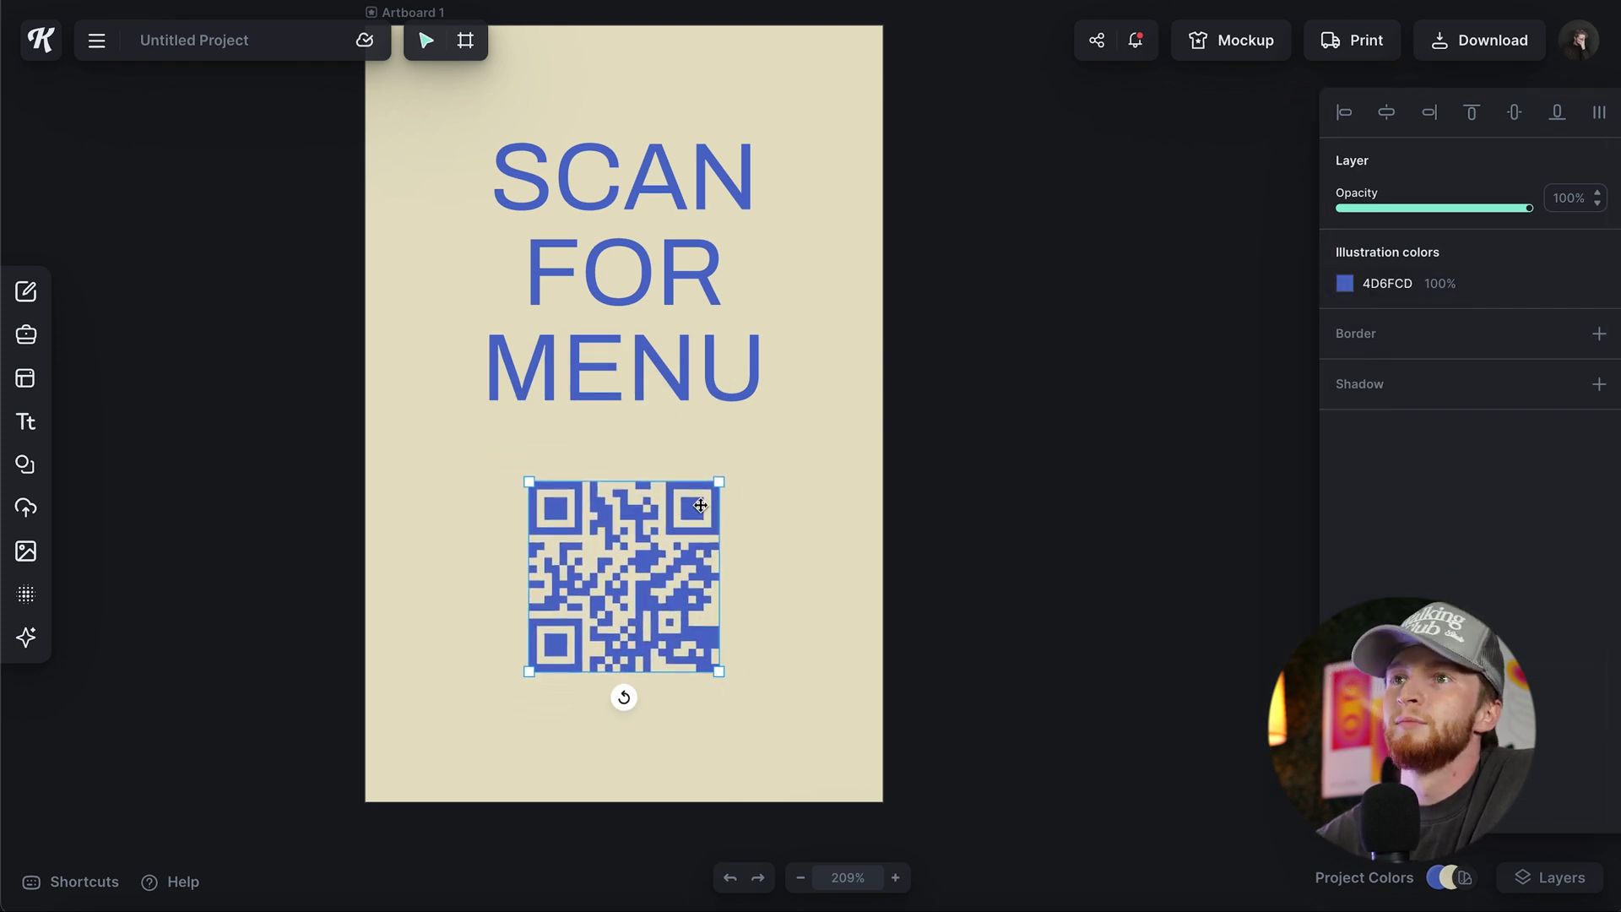
{"action": "left_click_drag", "start_coordinate": [701, 507], "coordinate": [700, 483]}
{"action": "left_click", "coordinate": [681, 383], "text": "shift"}
{"action": "left_click", "coordinate": [1514, 112]}
{"action": "left_click", "coordinate": [970, 579]}
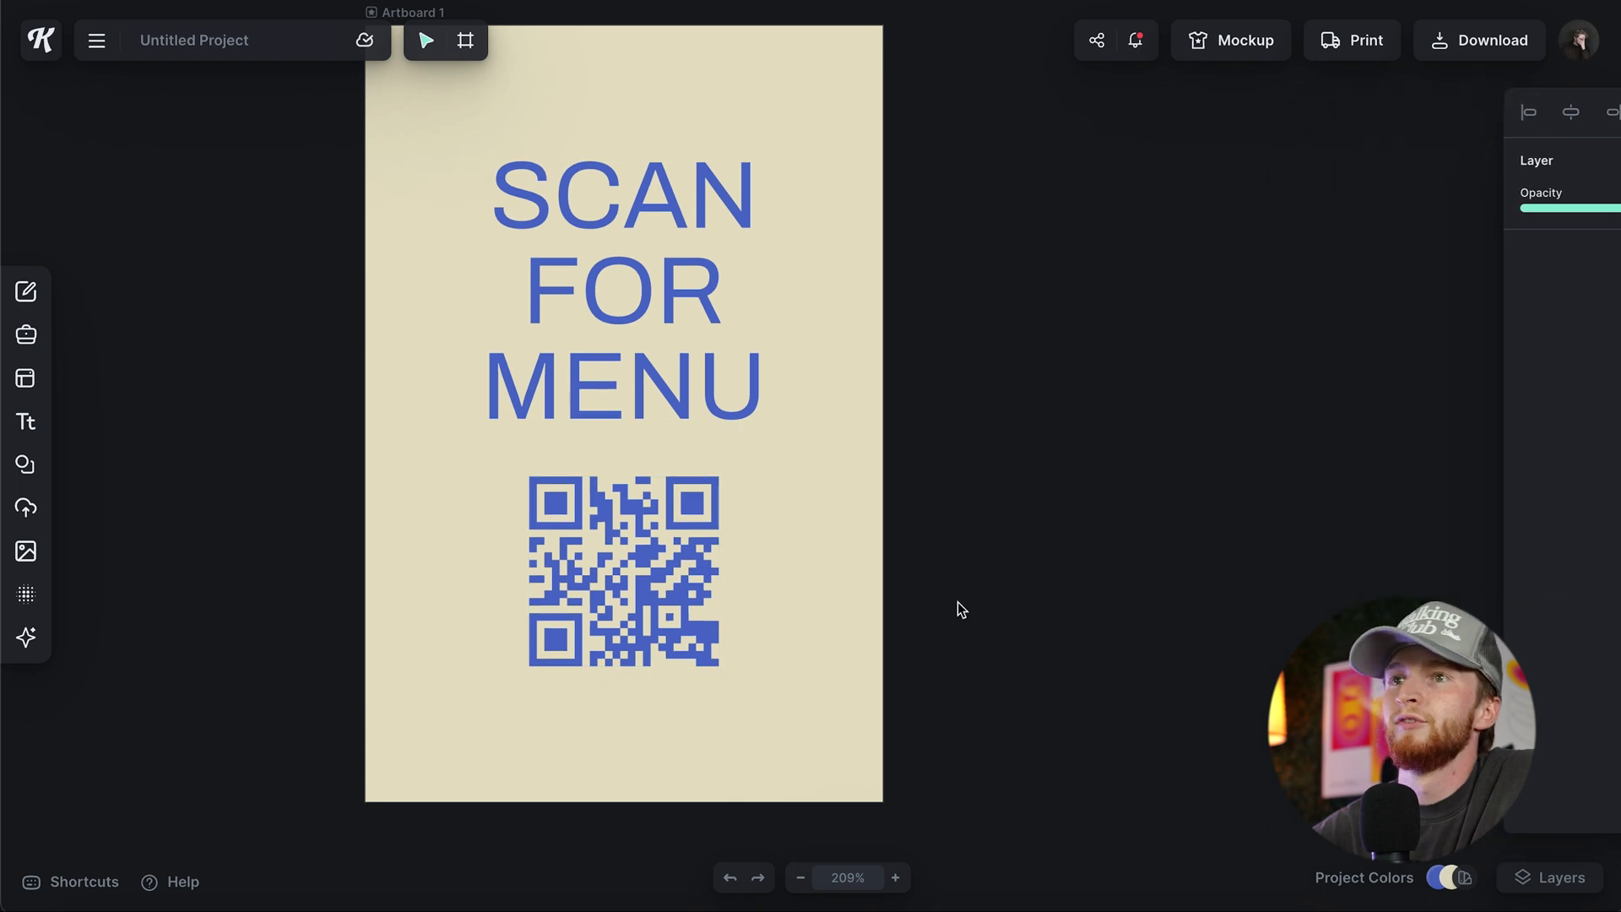